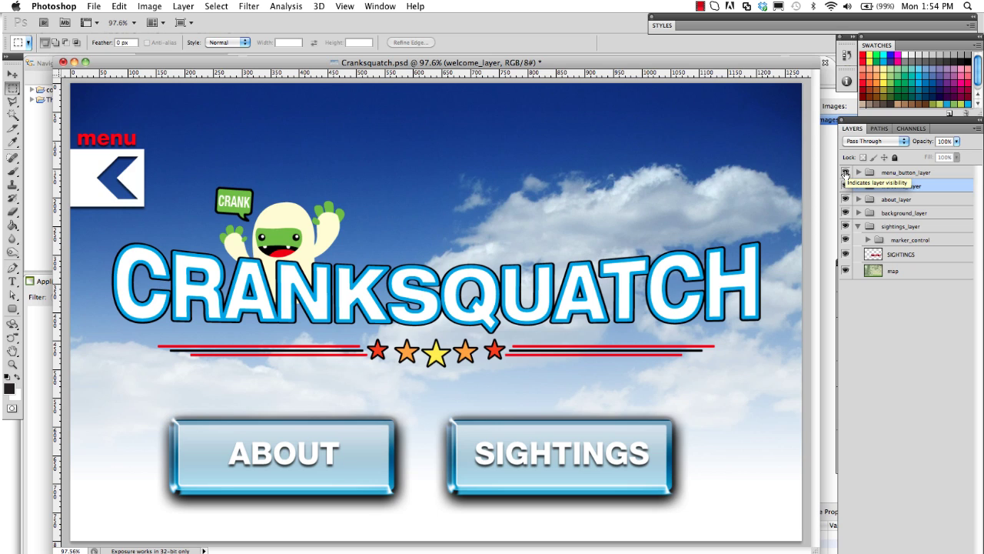
Hide the menu button, about, background and sightings layers so only welcome_layer stays visible.
left_click(845, 172)
left_click(845, 172)
left_click(845, 173)
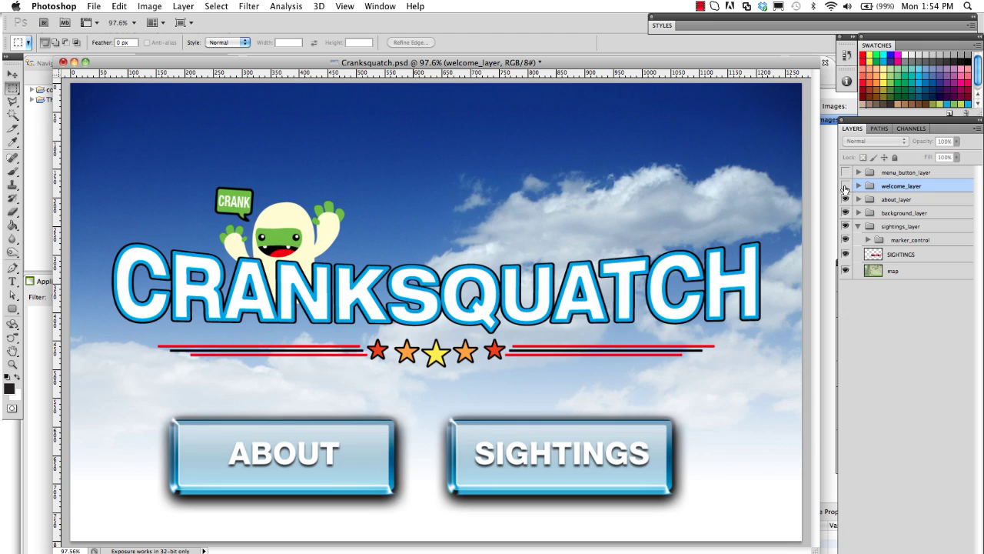
left_click(845, 186)
left_click_drag(846, 202, 846, 213)
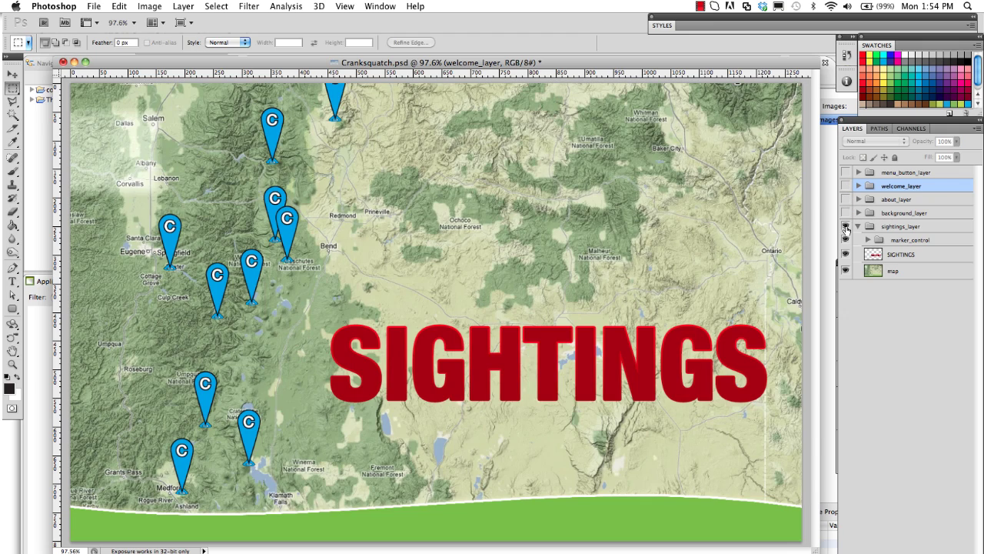
left_click(846, 227)
left_click(846, 226)
left_click(846, 226)
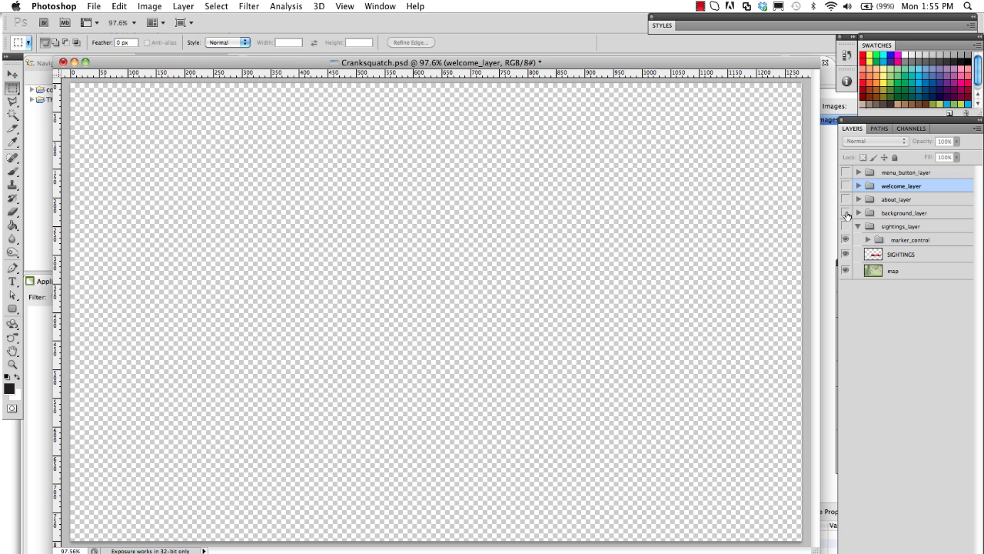
left_click(846, 186)
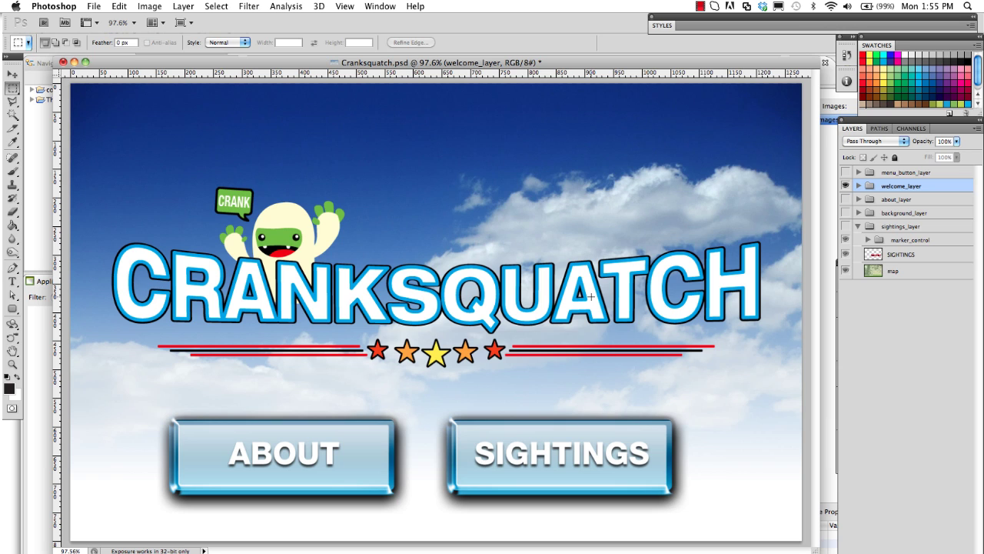
Save Cranksquatch.psd.
left_click(77, 5)
mouse_move(93, 5)
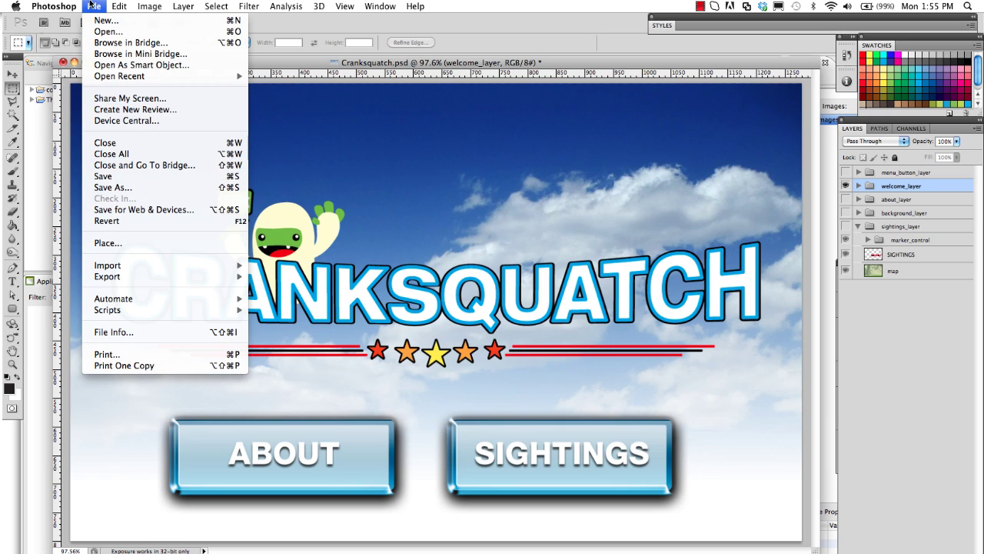
left_click(120, 177)
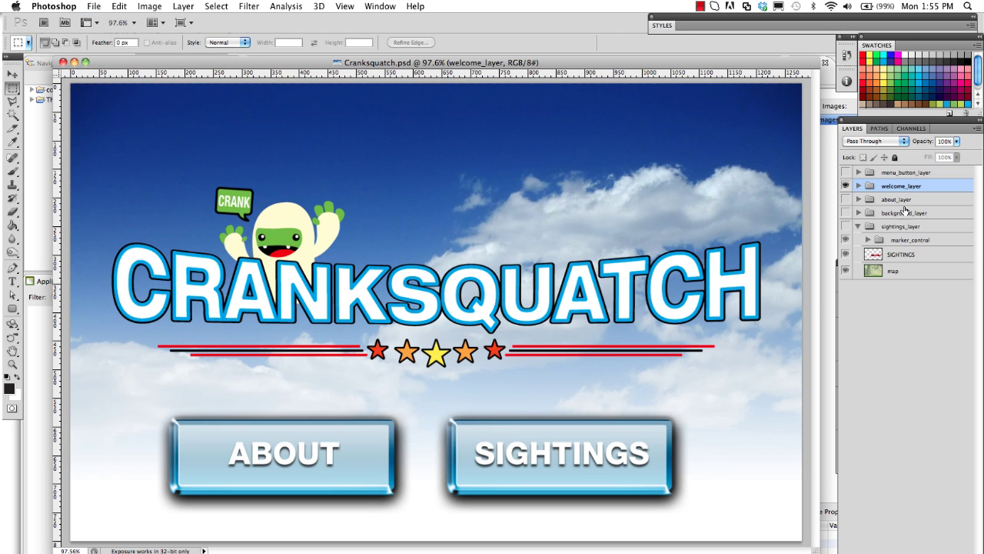
Import Cranksquatch.psd as a Photoshop PSD file into a new Cranksquatch project.
key("super+Tab")
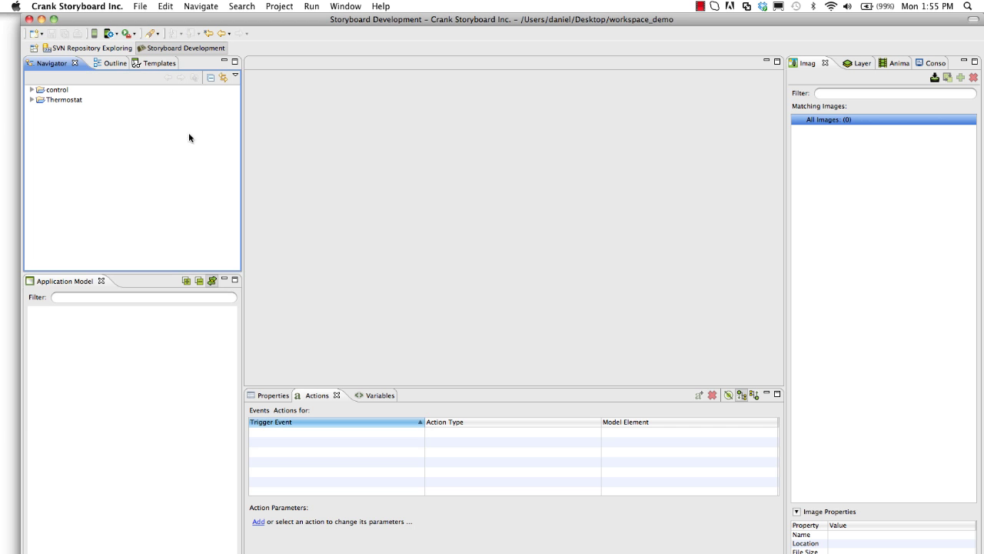
left_click(142, 6)
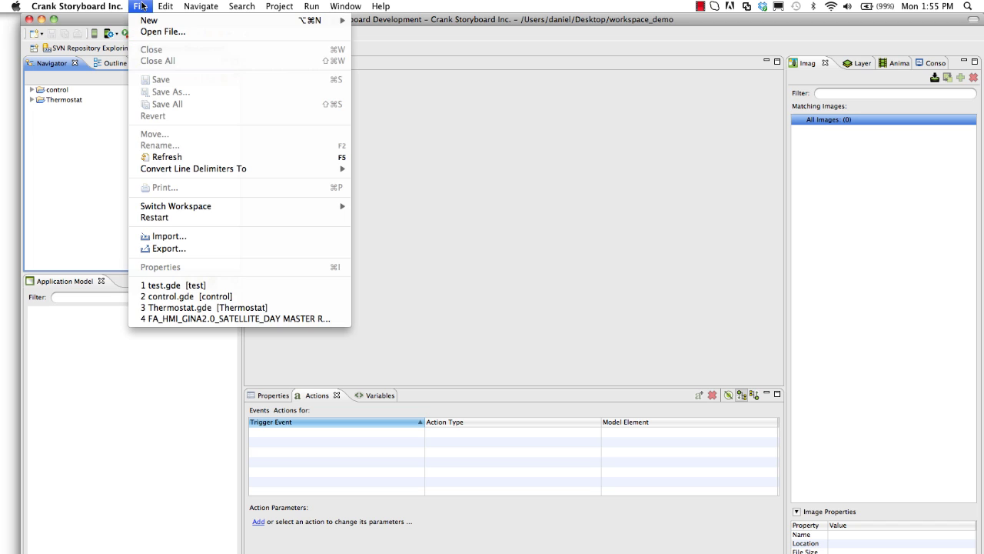
left_click(168, 236)
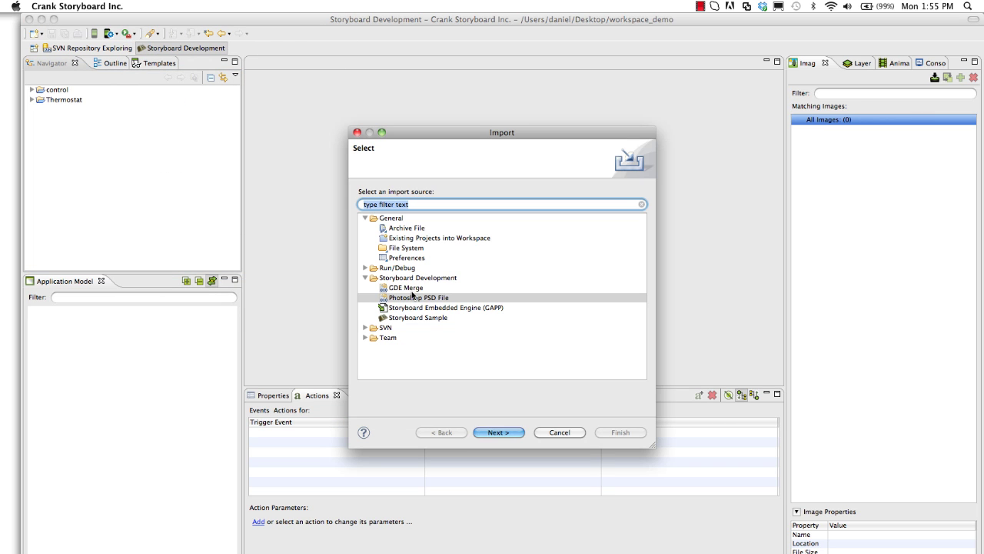
left_click(414, 298)
left_click(499, 432)
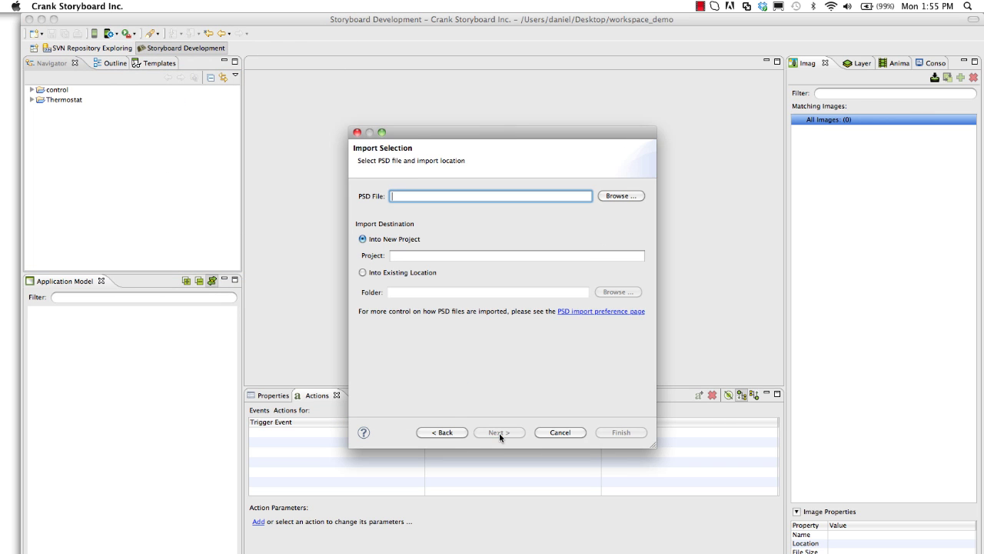
left_click(611, 197)
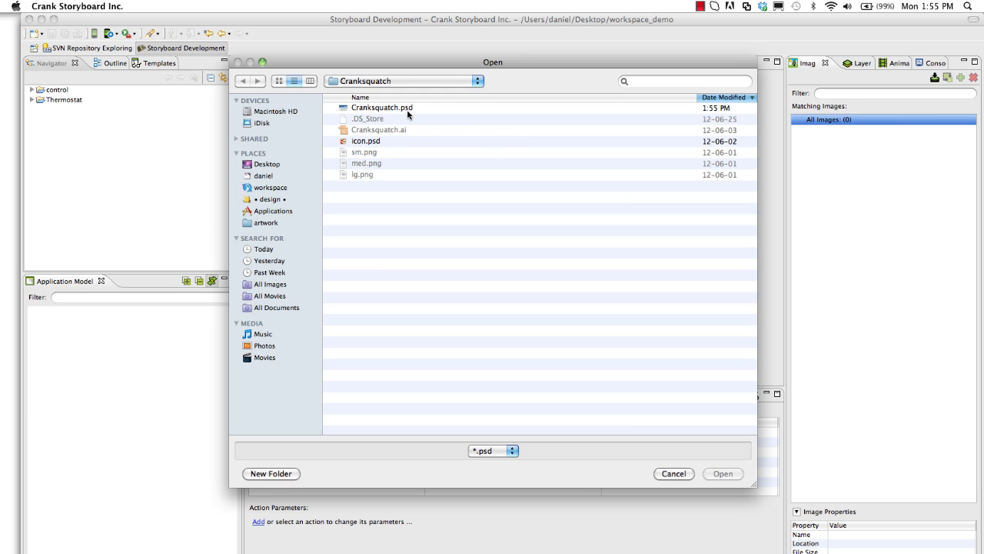
left_click(407, 112)
left_click(718, 473)
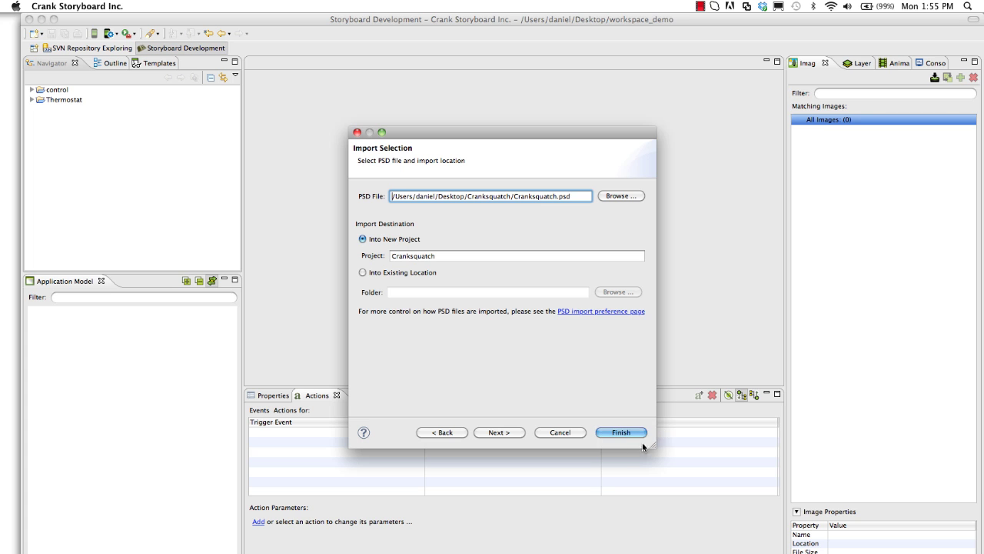
left_click(621, 432)
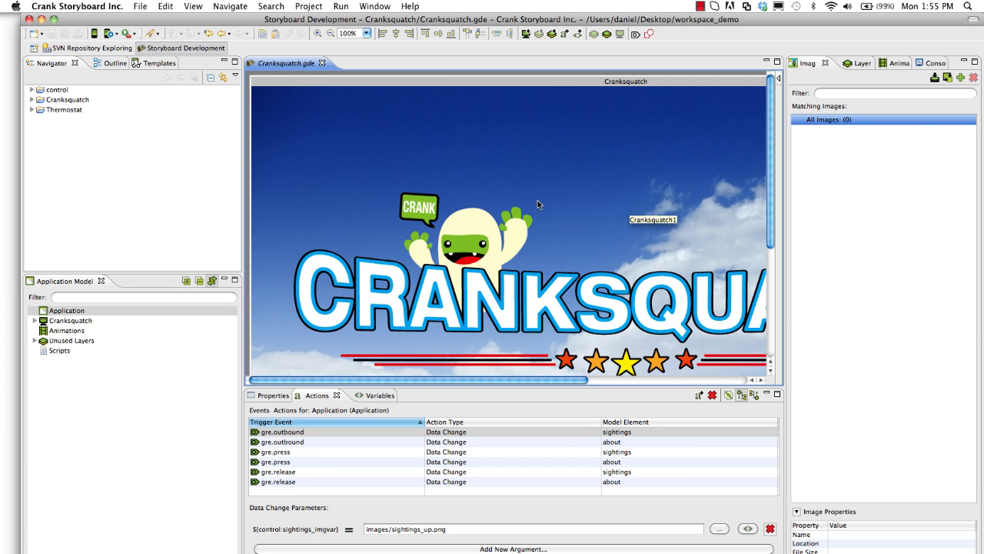
Zoom the canvas to 50% and expand the Cranksquatch screen to select welcome_layer.
left_click(367, 33)
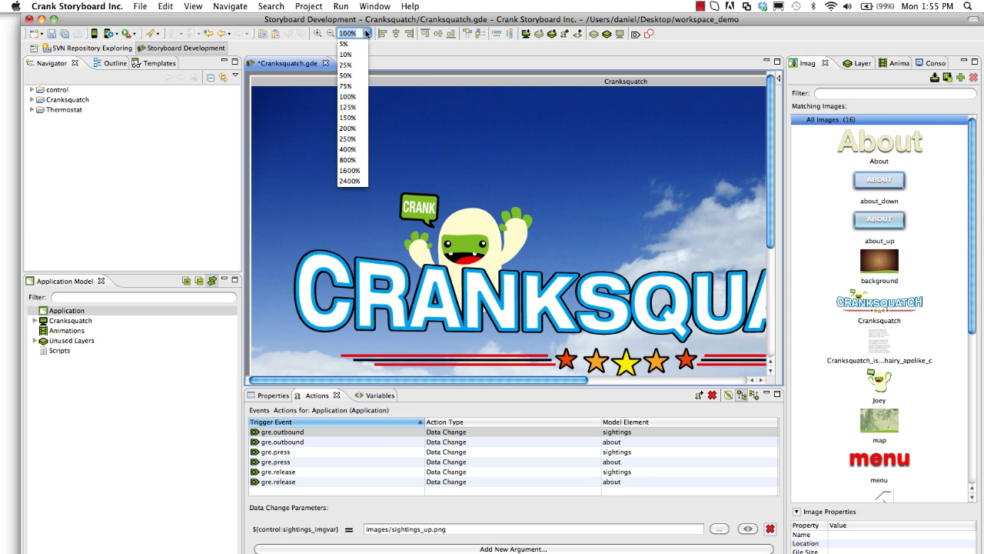
left_click(348, 76)
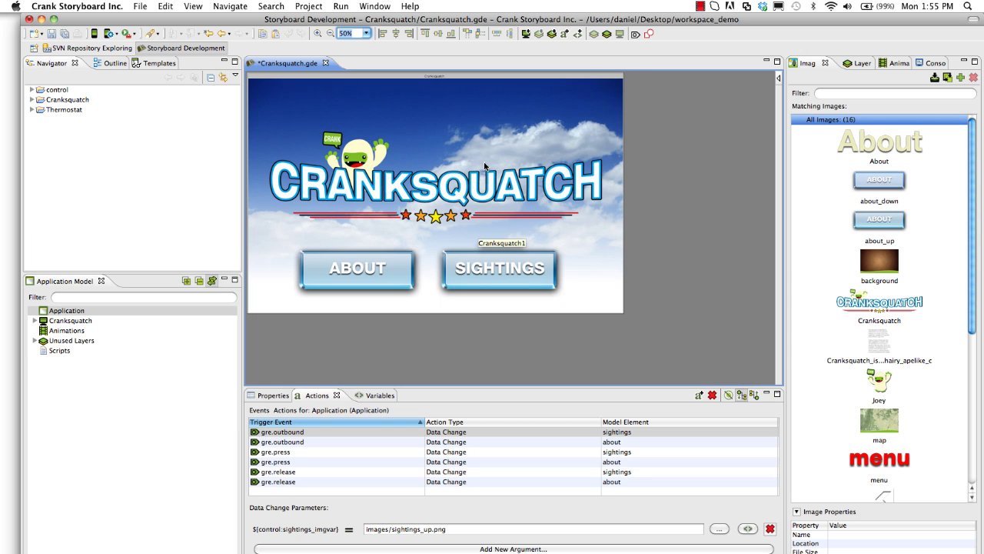
left_click(59, 323)
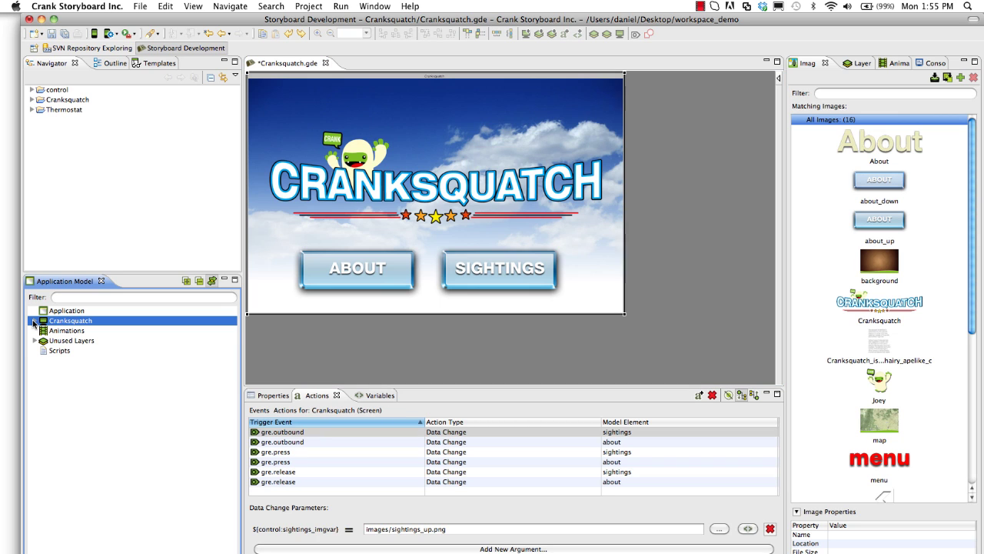
left_click(34, 321)
left_click(65, 331)
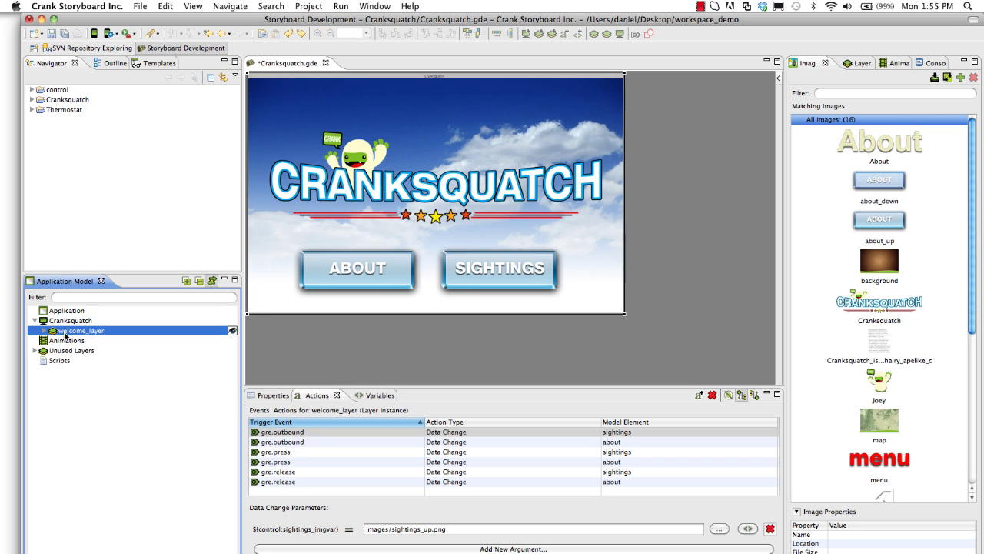
Add a new screen containing the about, menu_button and background layers.
right_click(100, 412)
mouse_move(143, 416)
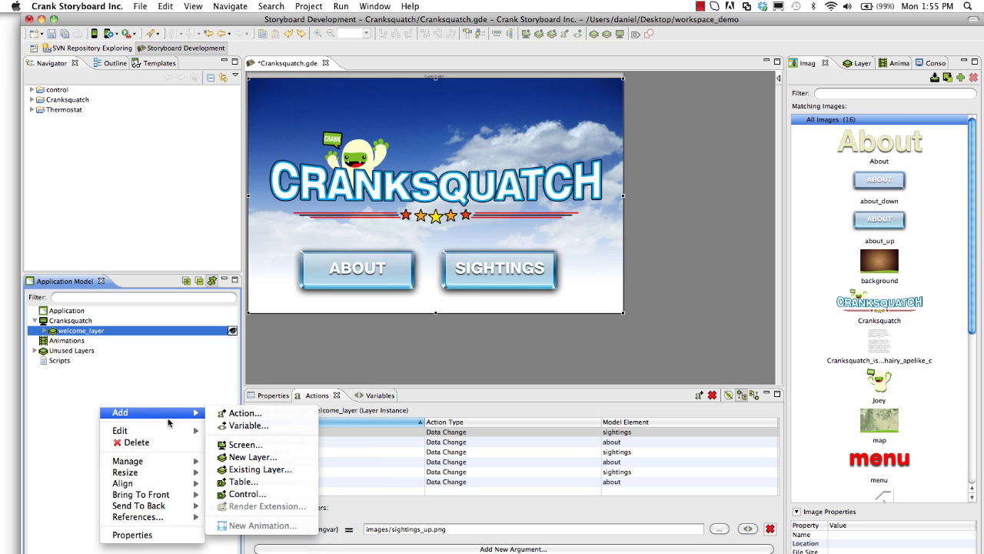
left_click(248, 444)
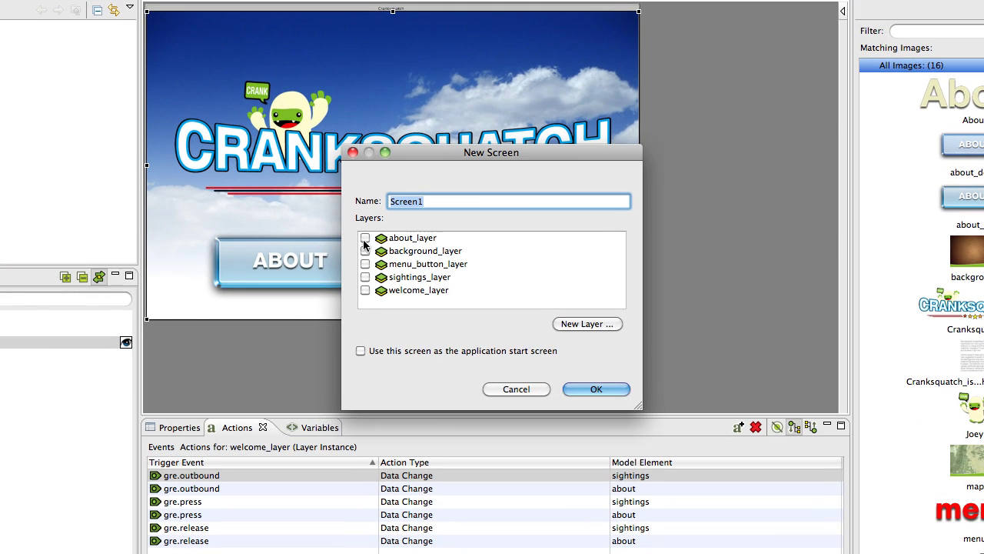
left_click(365, 239)
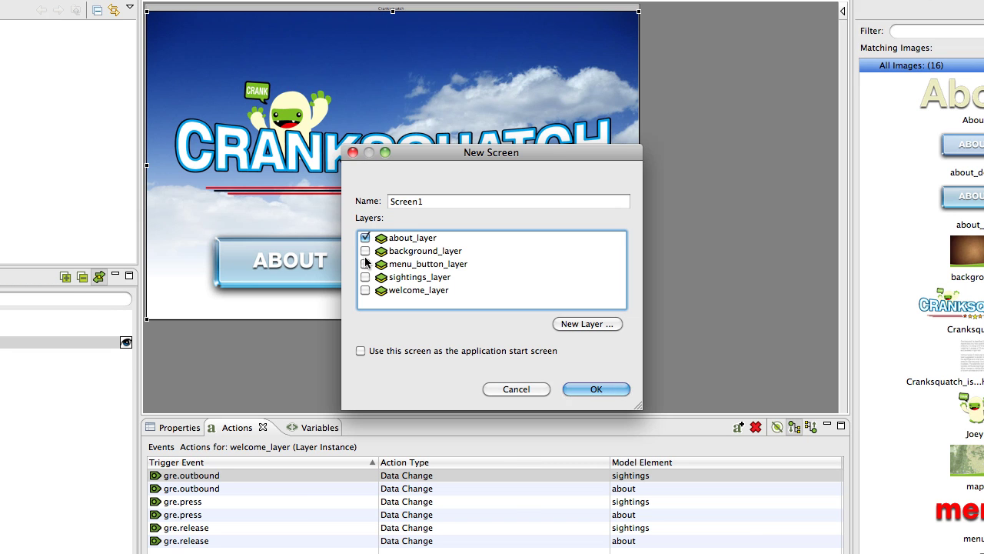
left_click(365, 264)
left_click(365, 251)
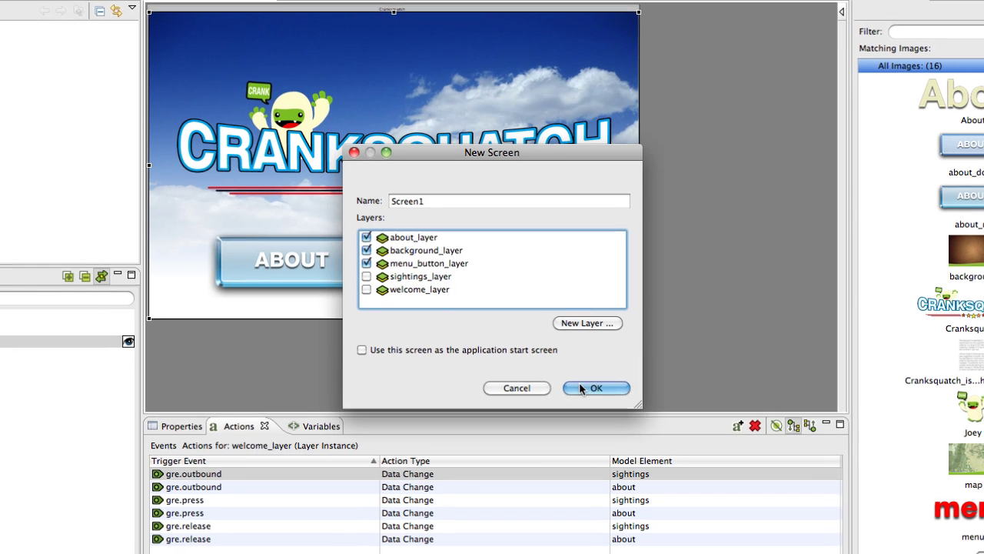
left_click(580, 388)
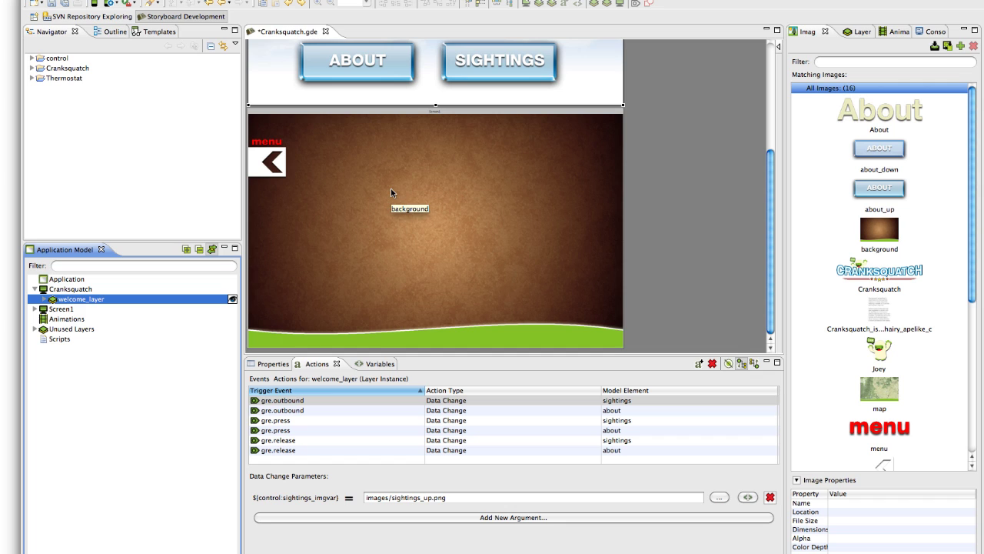
Move about_layer above background_layer in Screen1 so the About text shows.
left_click(40, 311)
left_click(35, 309)
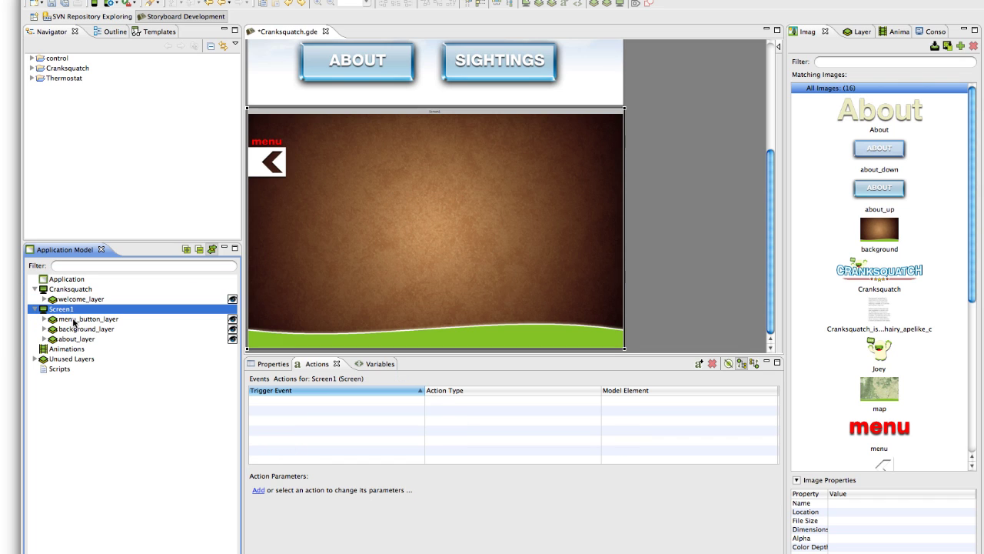
left_click(86, 330)
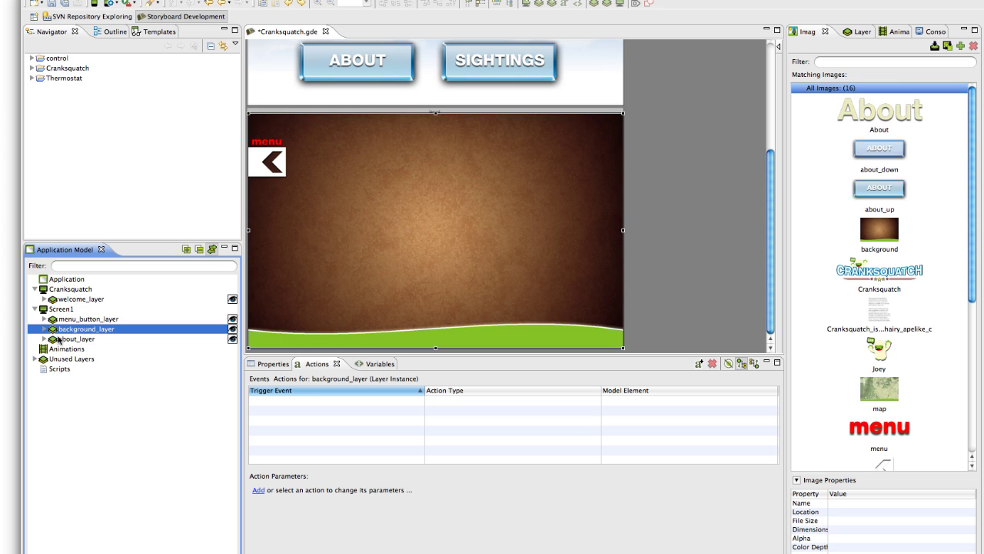
left_click(52, 340)
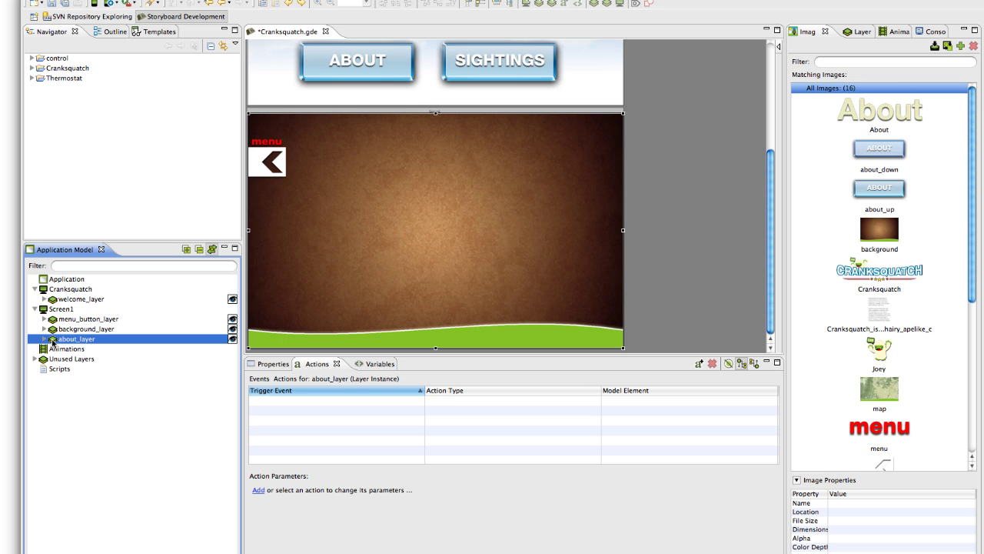
left_click_drag(52, 342, 50, 327)
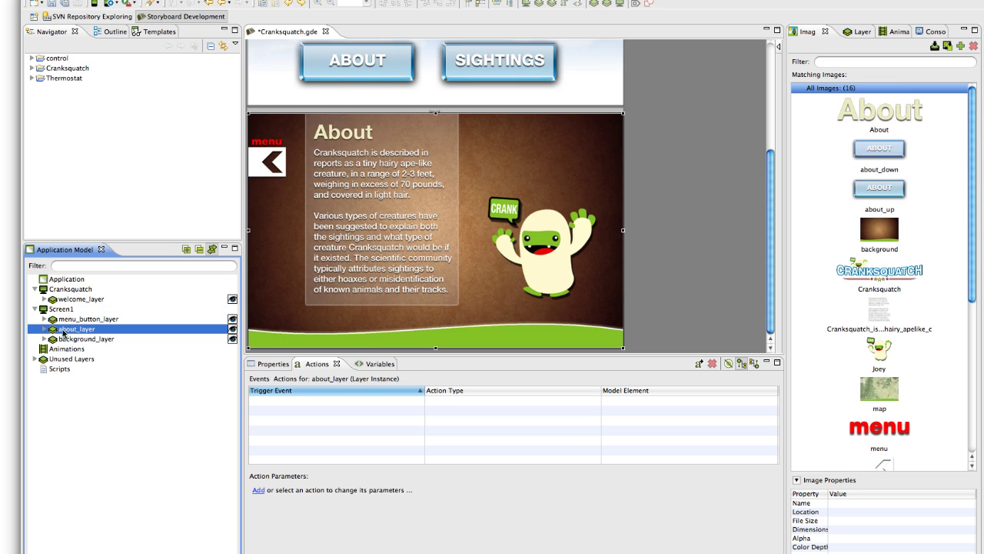
Rename Screen1 to About_screen.
left_click(66, 309)
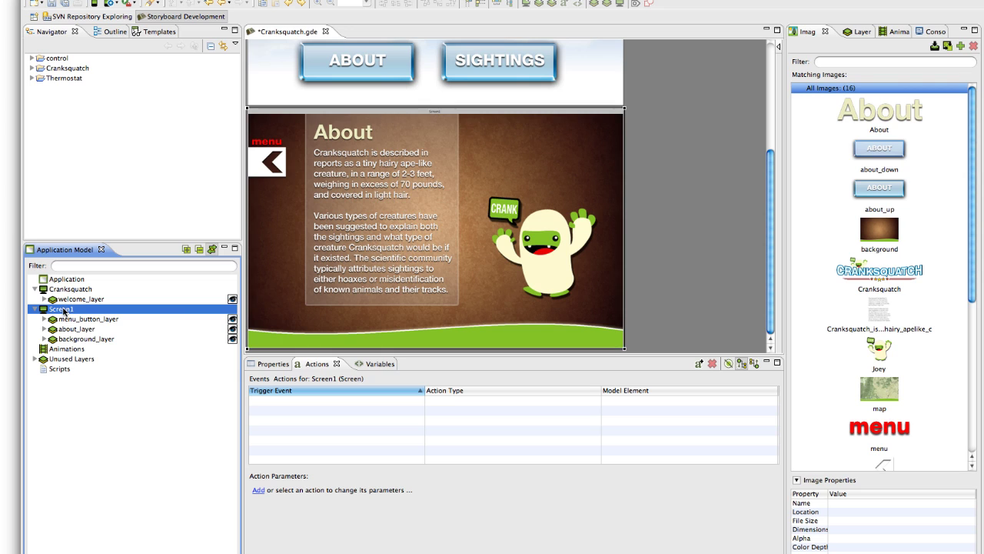
right_click(67, 308)
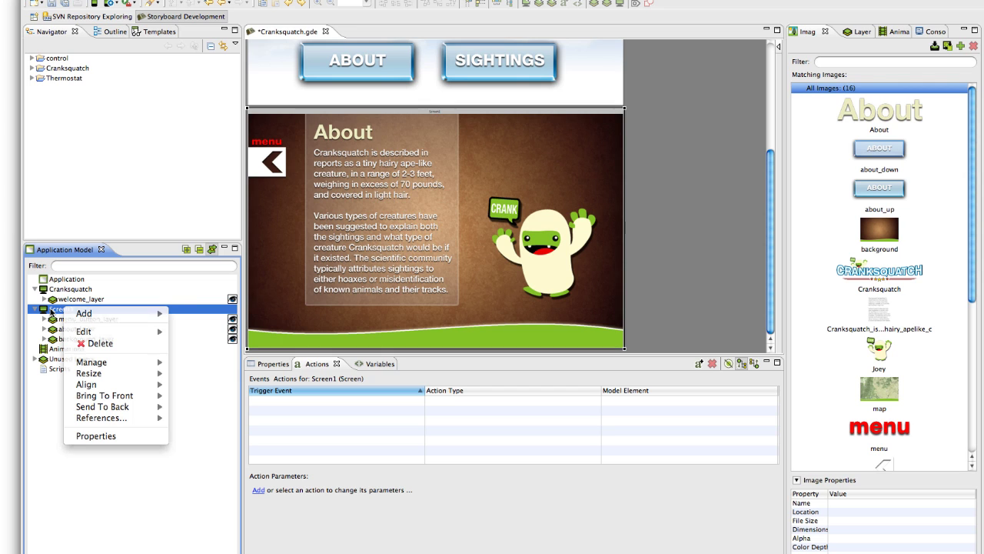
left_click(52, 313)
left_click(52, 311)
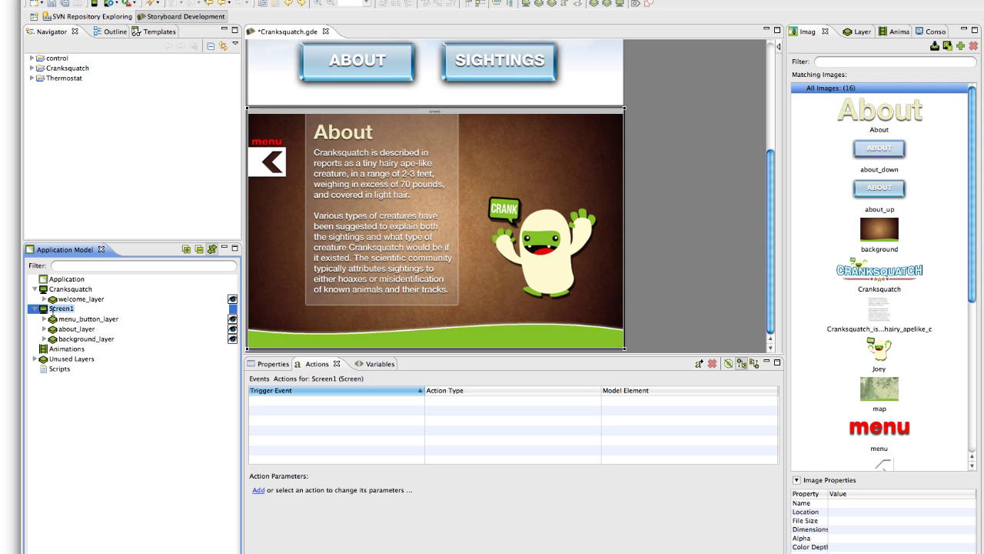
type("About_screen")
key("Return")
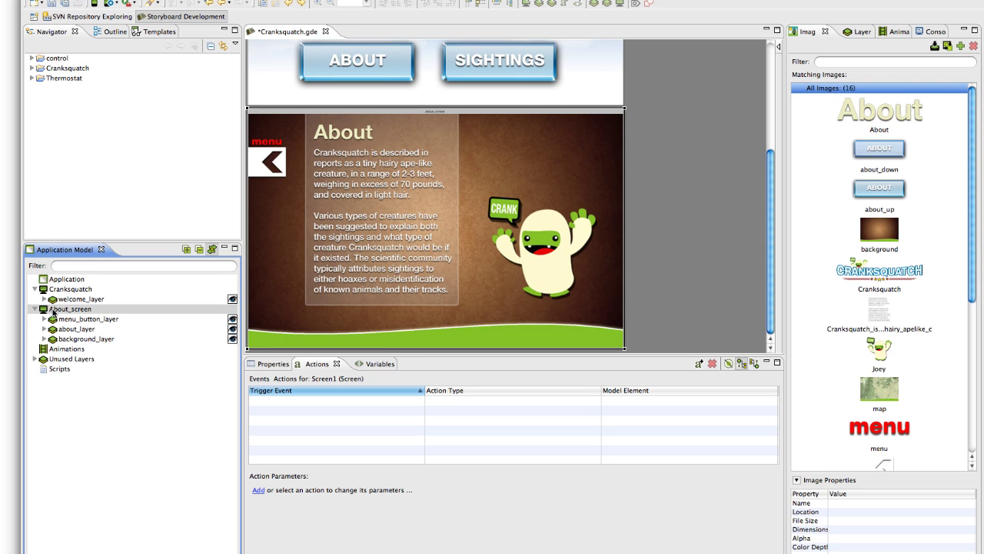
Create a screen named Sightings_screen with the sightings and menu button layers.
right_click(70, 418)
mouse_move(80, 423)
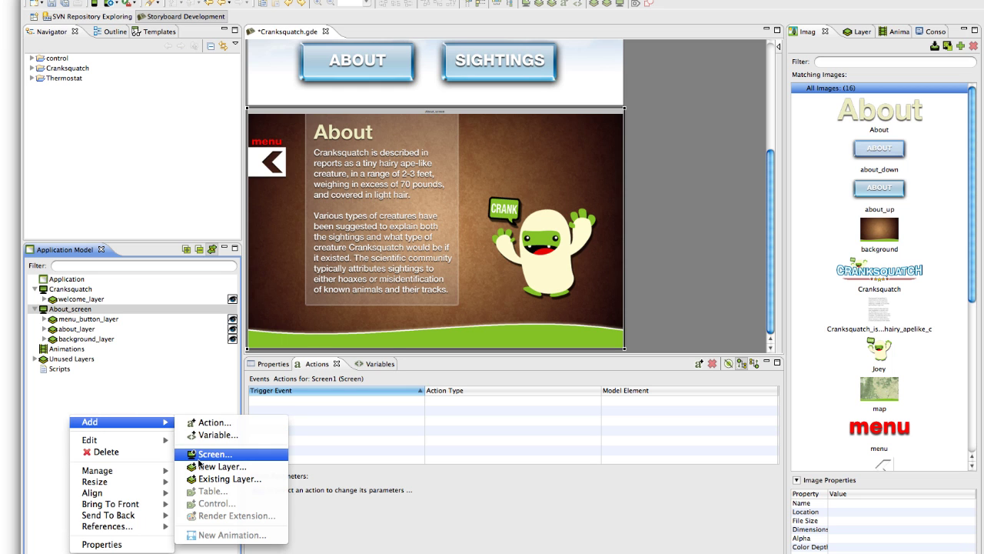
left_click(201, 455)
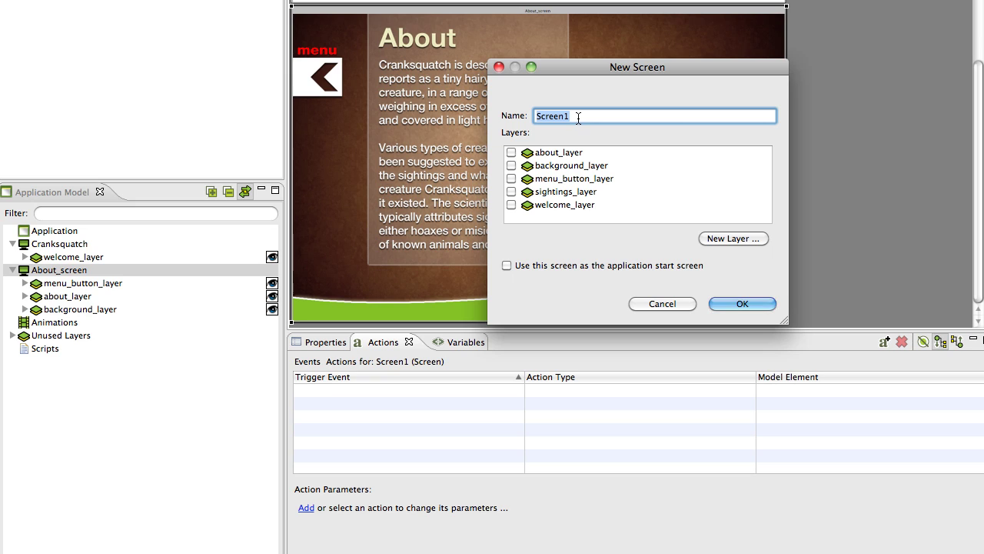
type("Sightings_screen")
left_click(566, 191)
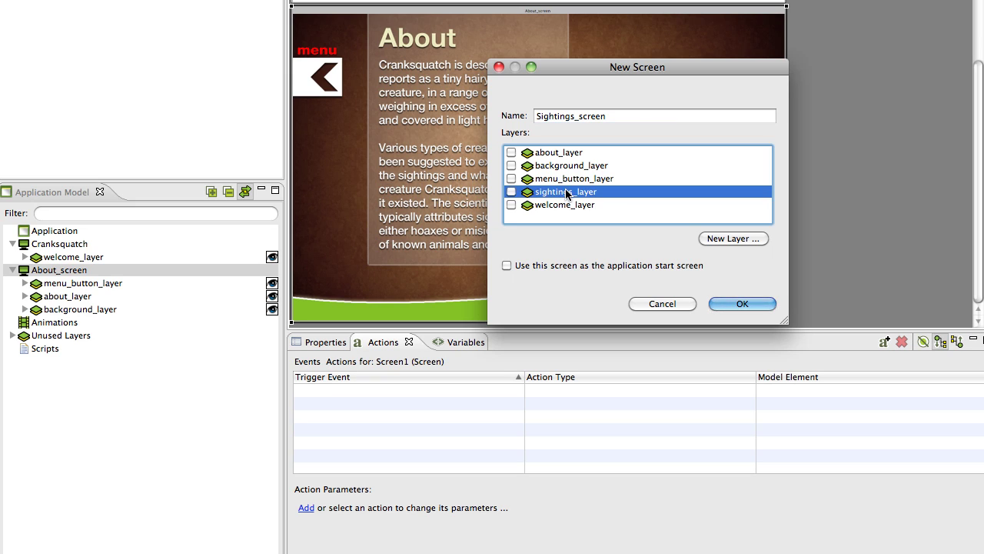
left_click(512, 191)
left_click(512, 179)
left_click(721, 306)
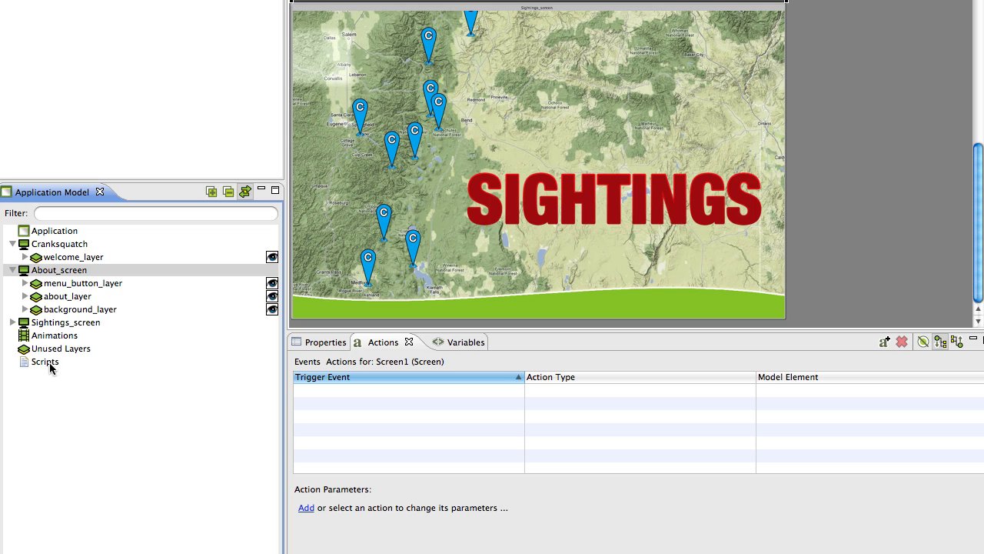
Move menu_button_layer above sightings_layer in Sightings_screen.
left_click(40, 322)
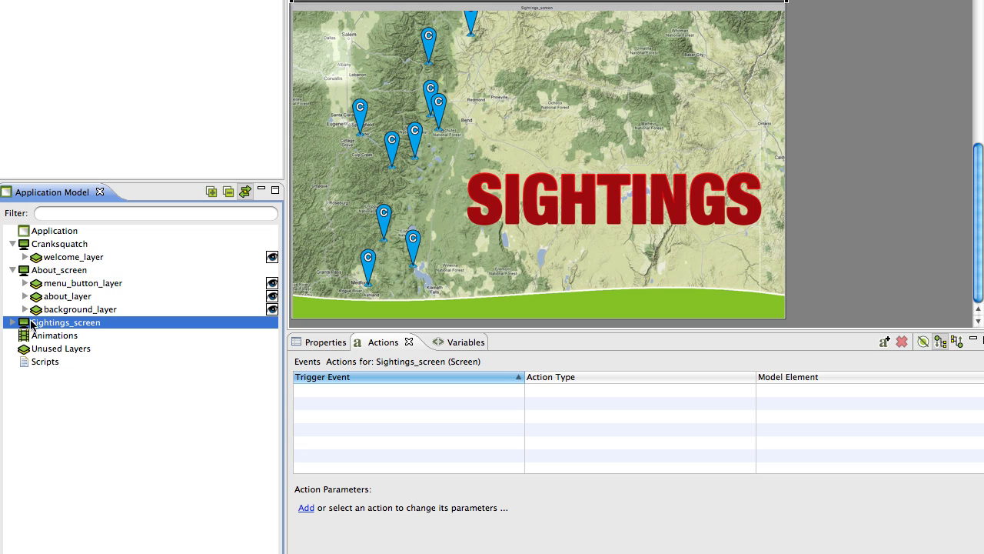
left_click(12, 323)
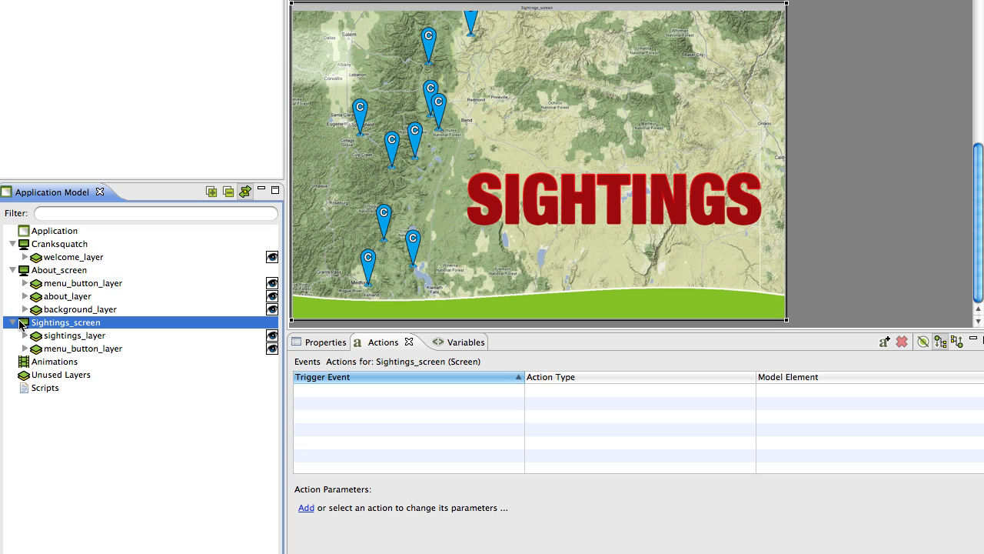
left_click(66, 349)
mouse_move(56, 353)
left_mouse_down()
mouse_move(40, 353)
mouse_move(49, 339)
left_mouse_up()
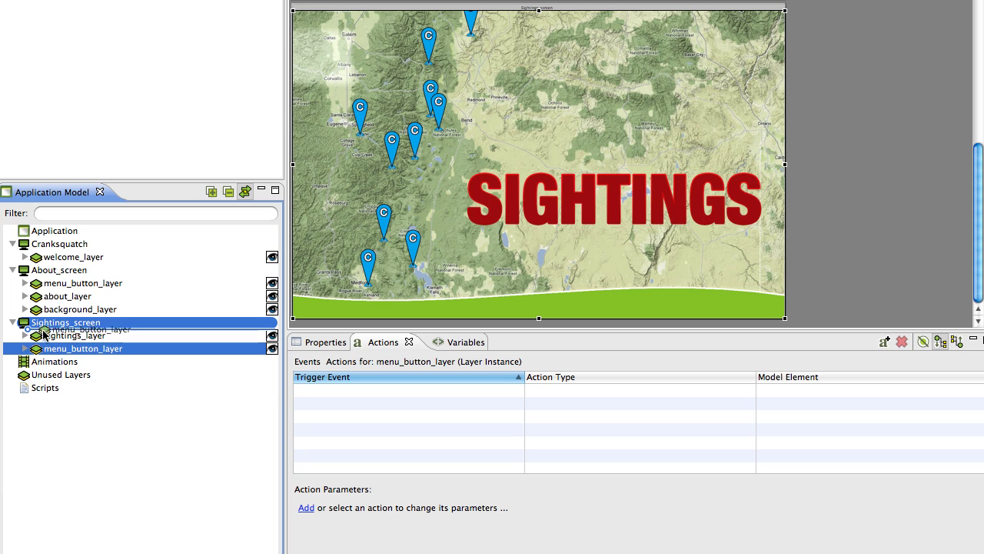
left_click(43, 329)
left_click_drag(38, 349, 40, 336)
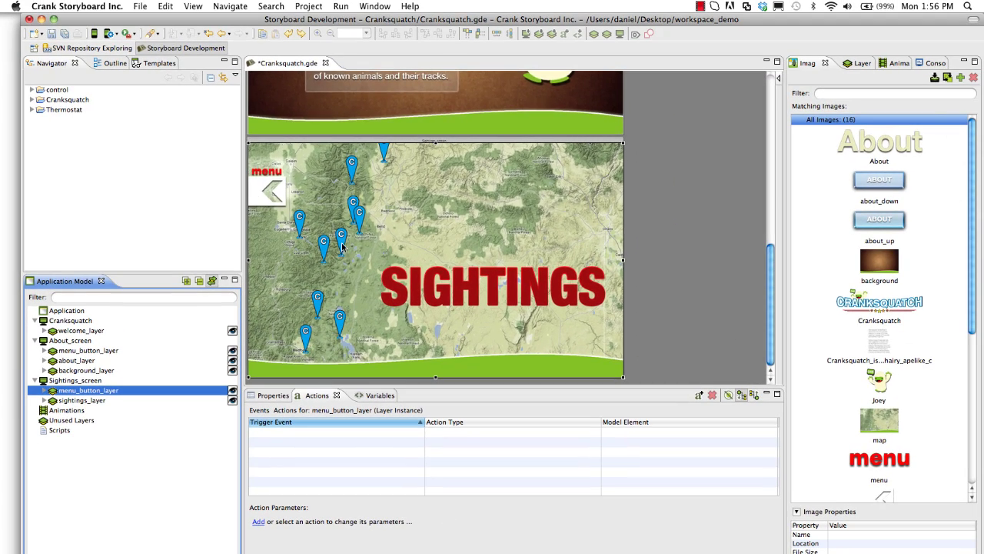
scroll(346, 250, "up", 3)
scroll(347, 250, "up", 5)
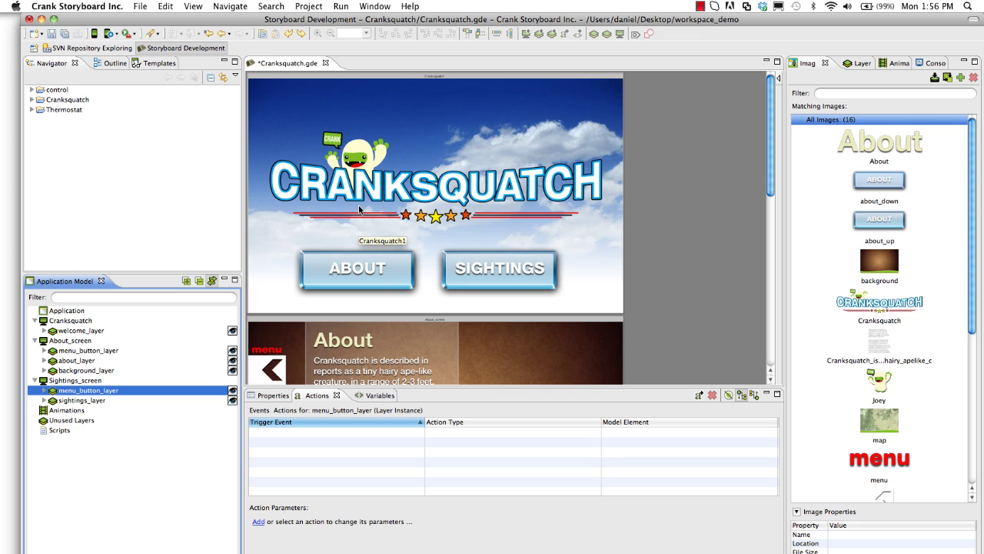
Give the ABOUT button a Press action that fades to About_screen.
left_click(312, 271)
right_click(313, 269)
mouse_move(331, 273)
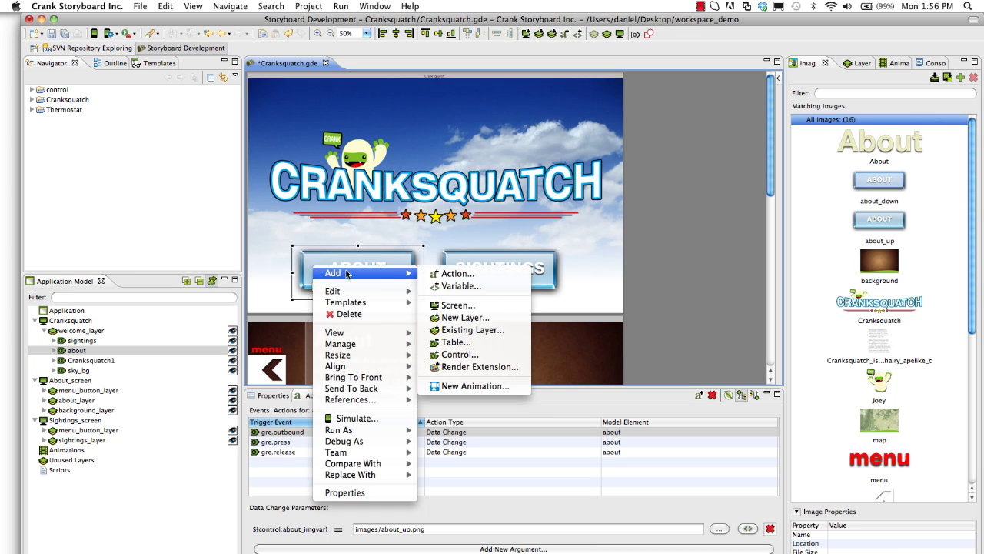
left_click(462, 275)
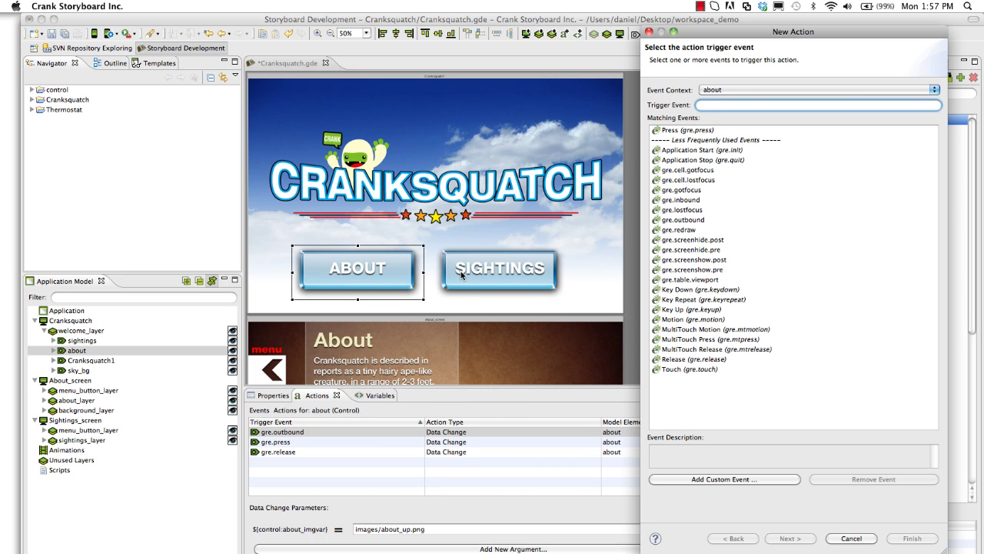
left_click(736, 131)
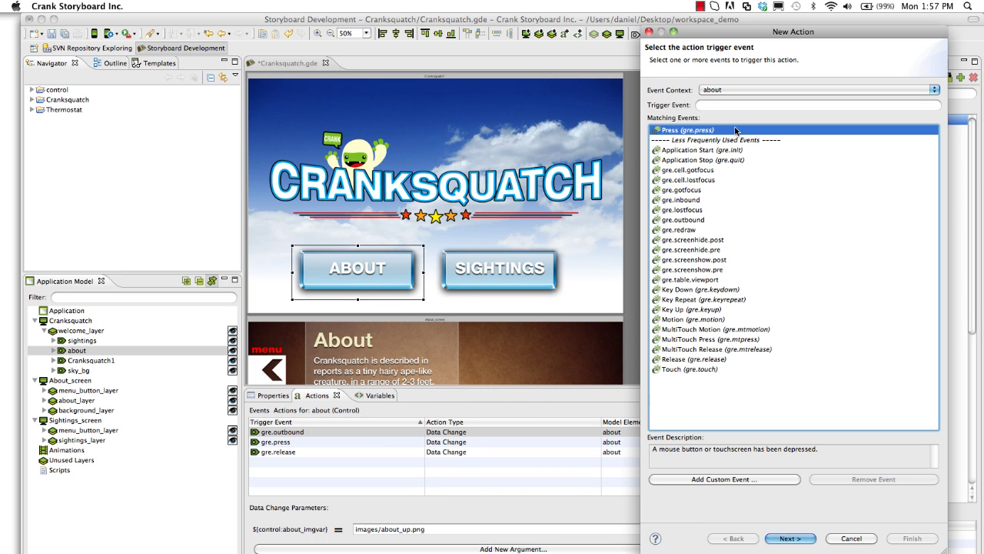
double_click(735, 131)
left_click(735, 130)
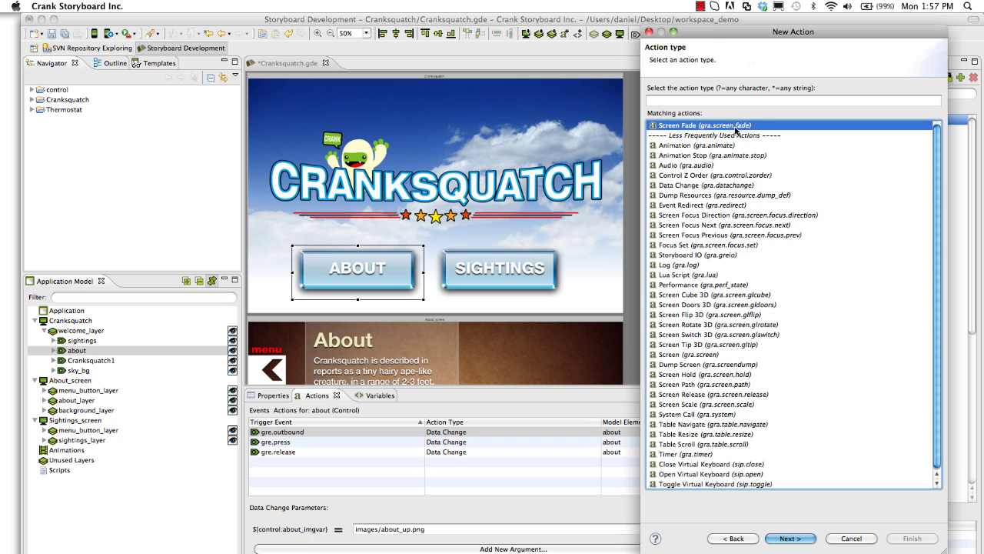
double_click(736, 131)
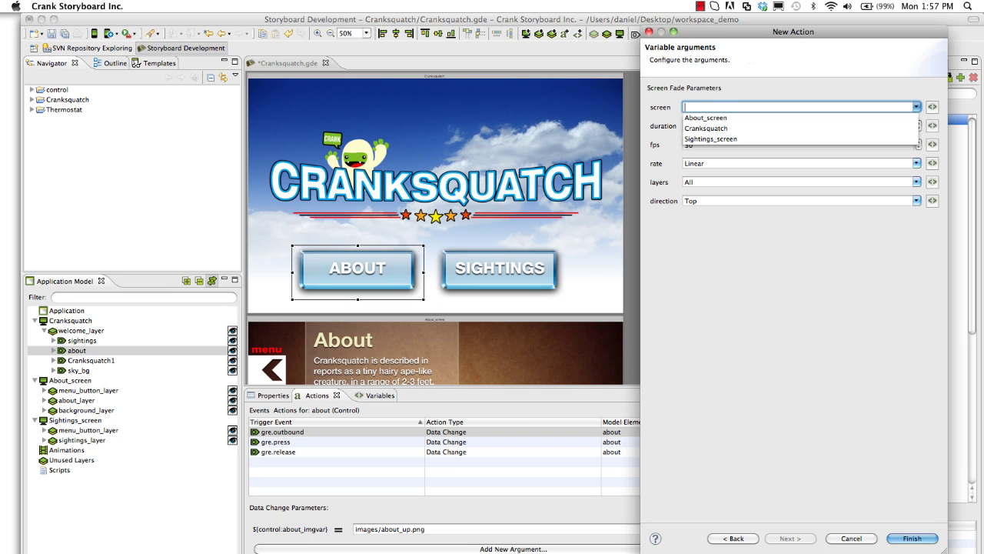
key("Down")
key("Escape")
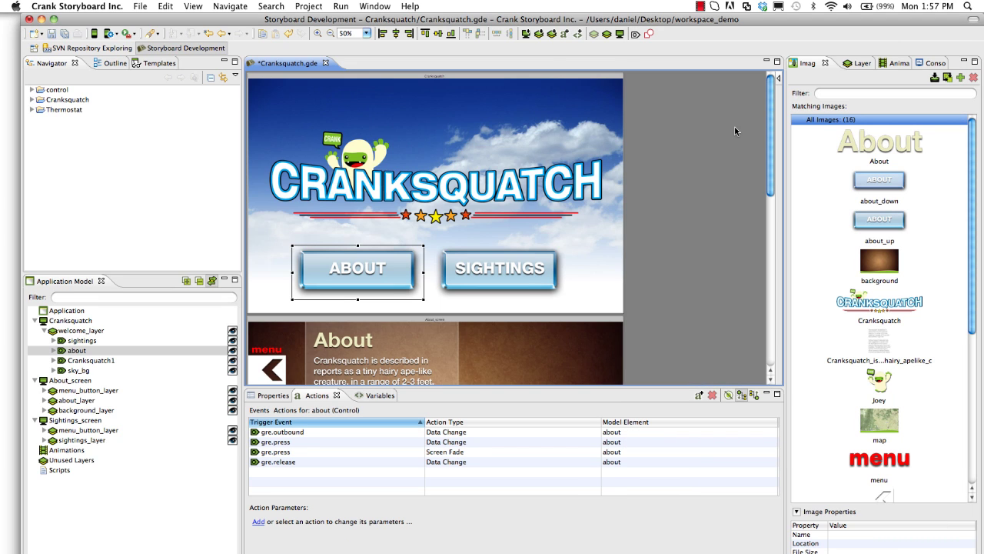
Give the SIGHTINGS button a Press action that fades to Sightings_screen.
left_click(528, 277)
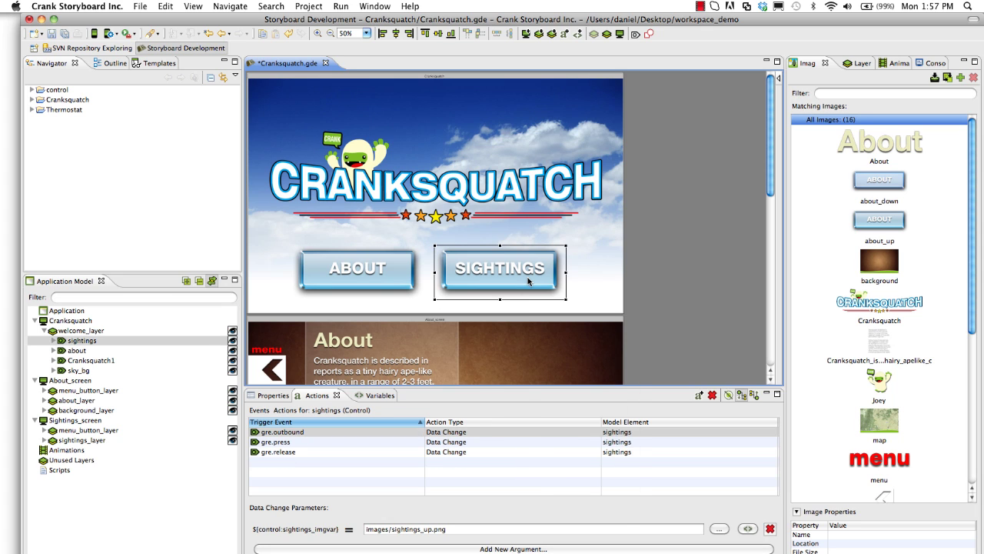
right_click(528, 277)
mouse_move(544, 284)
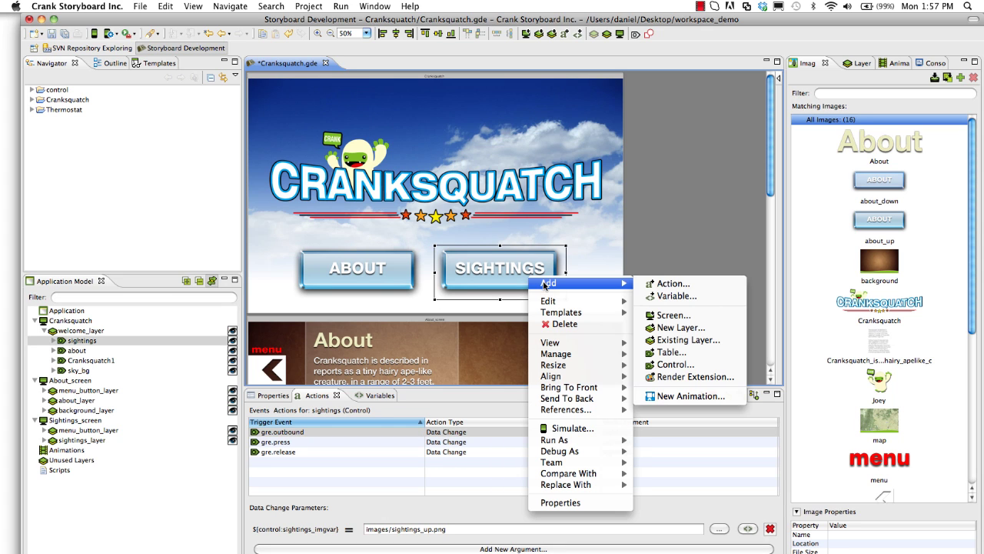
left_click(663, 284)
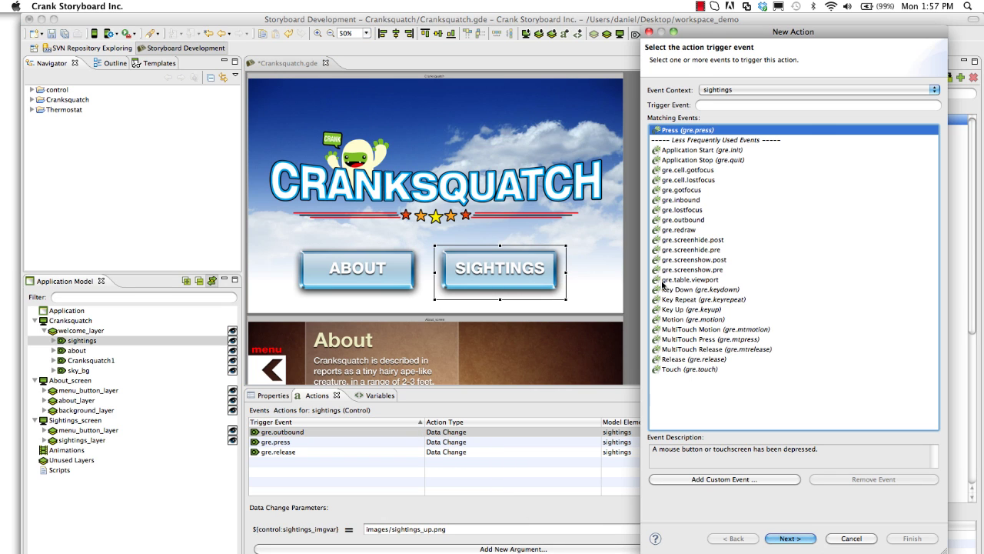
key("Return")
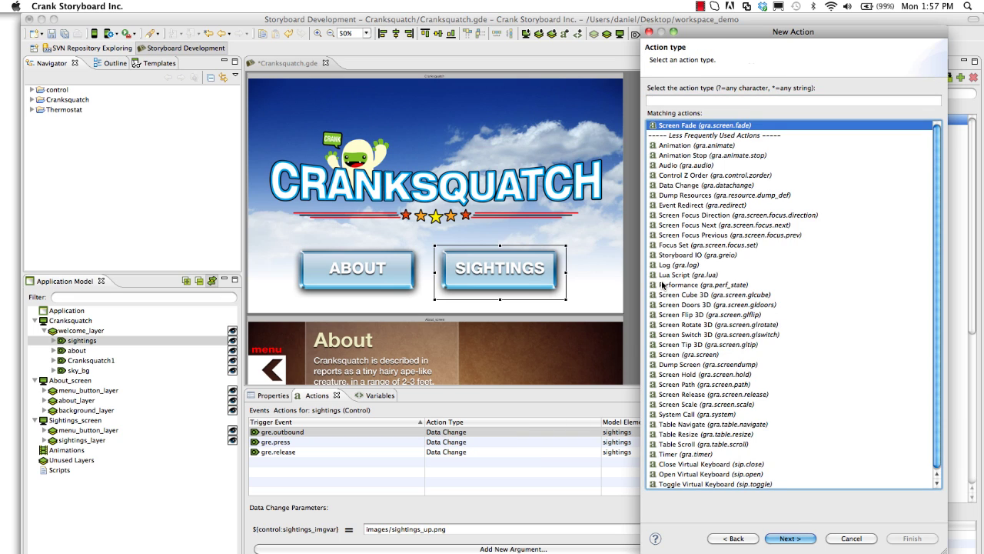
key("Return")
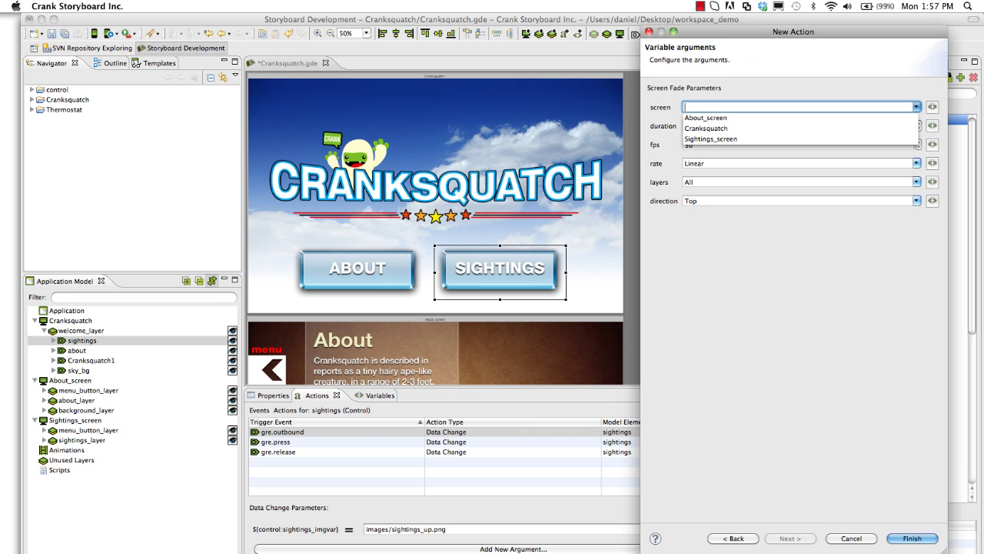
key("Down")
key("Down")
key("Down")
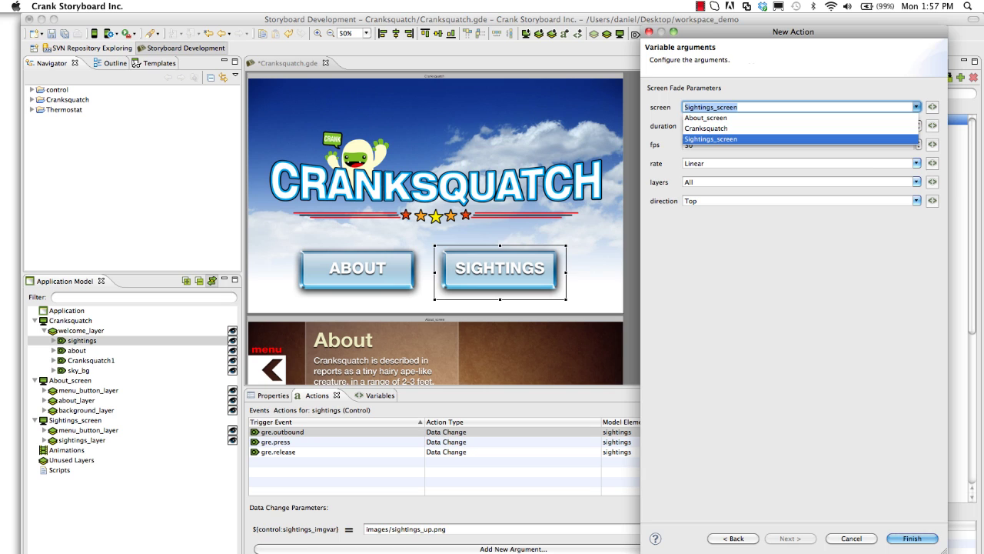
key("Return")
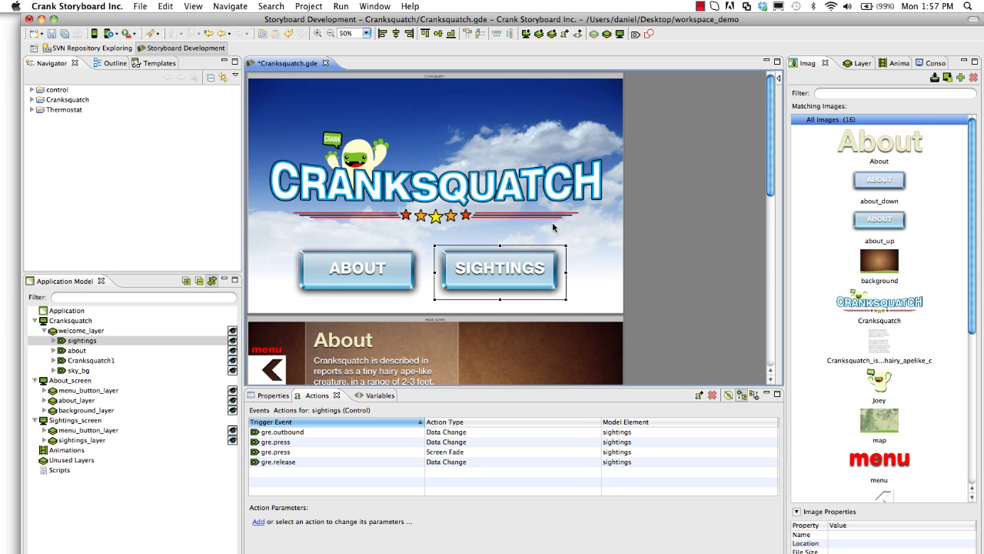
scroll(553, 226, "down", 5)
scroll(552, 227, "down", 2)
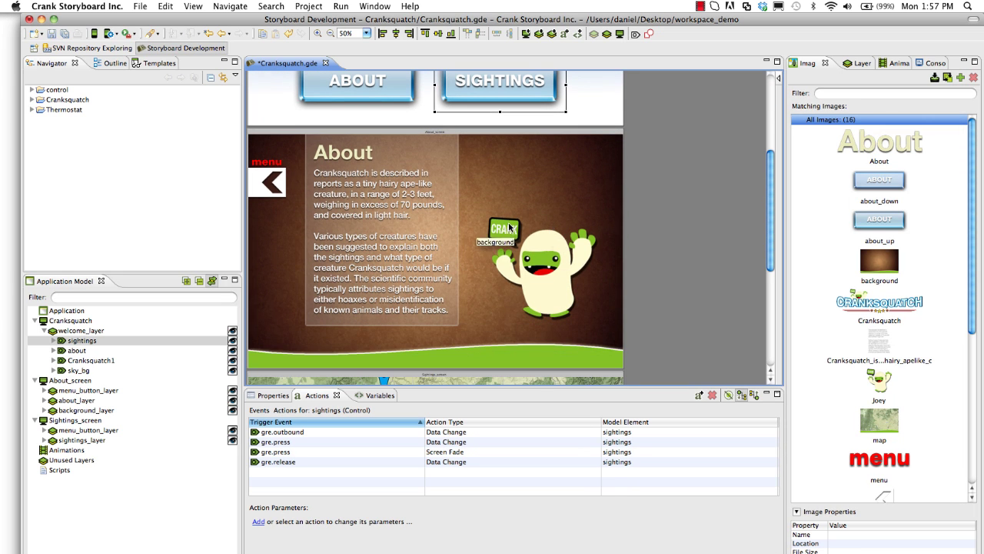
left_click(254, 185)
right_click(255, 185)
mouse_move(272, 187)
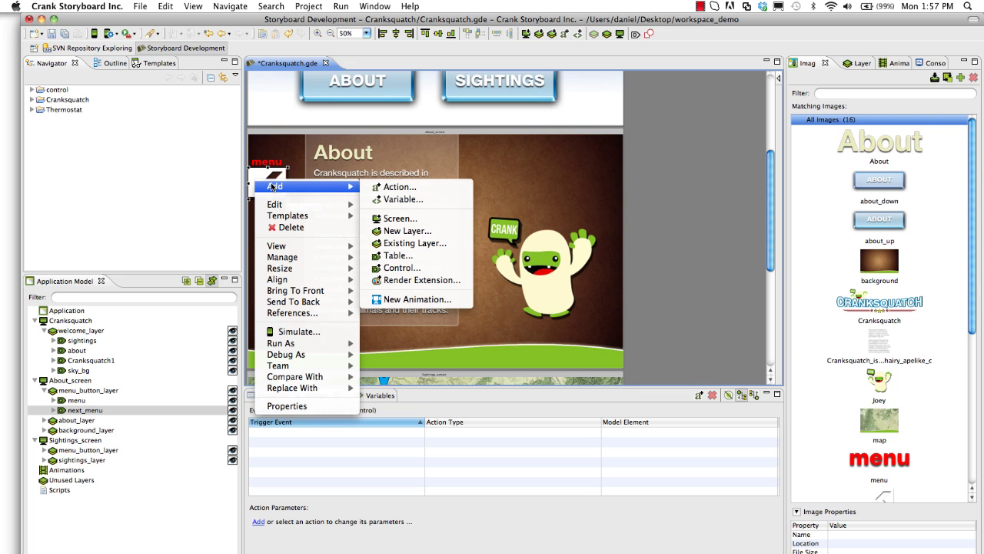
left_click(409, 192)
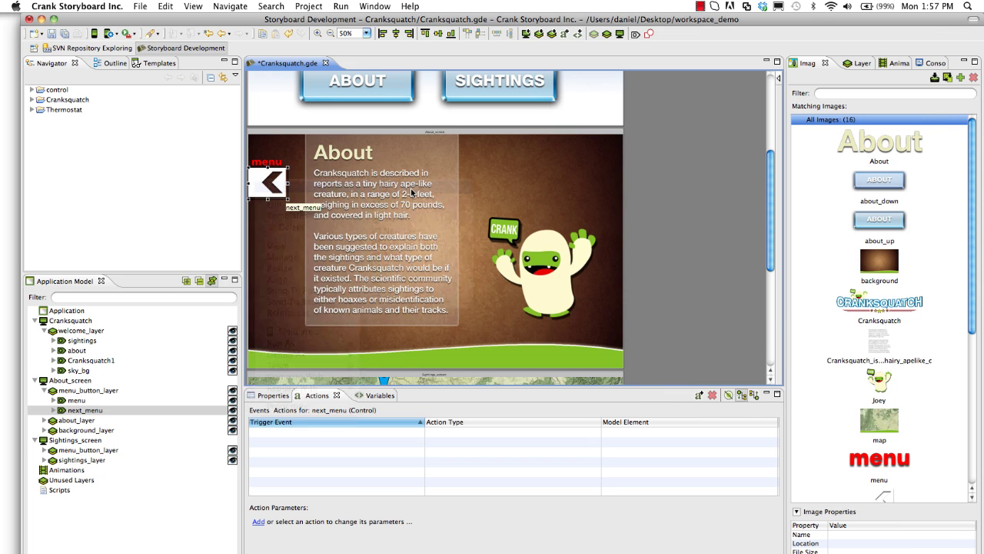
key("Down")
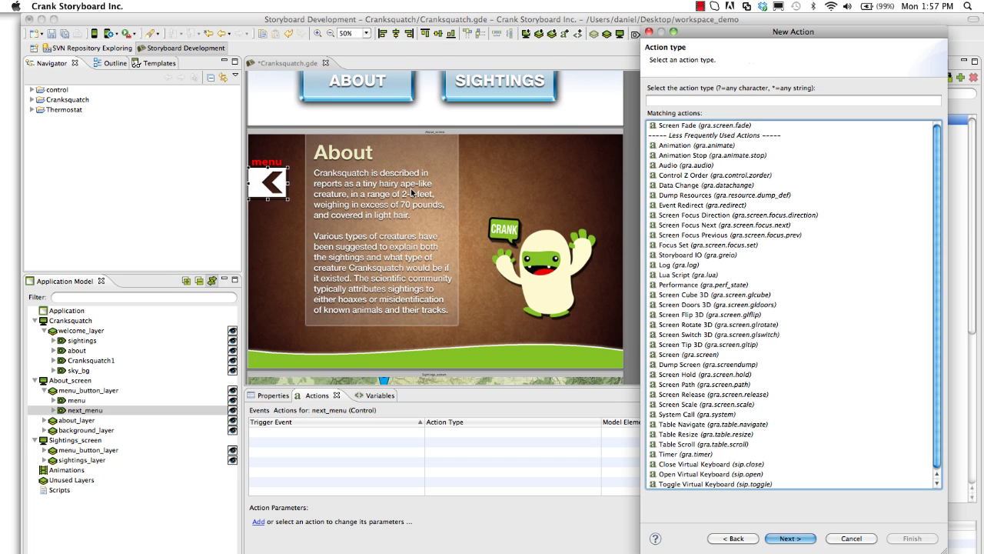
key("Return")
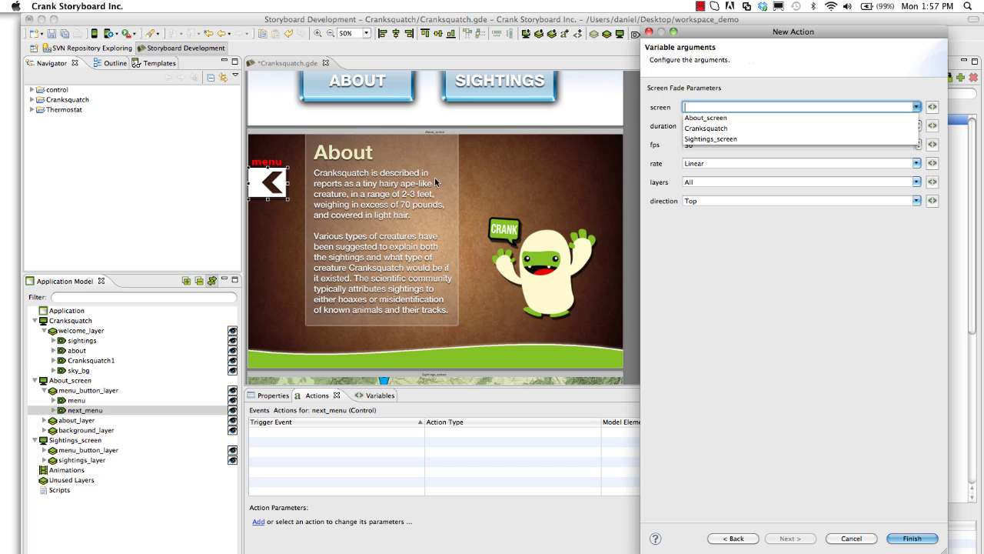
left_click(716, 128)
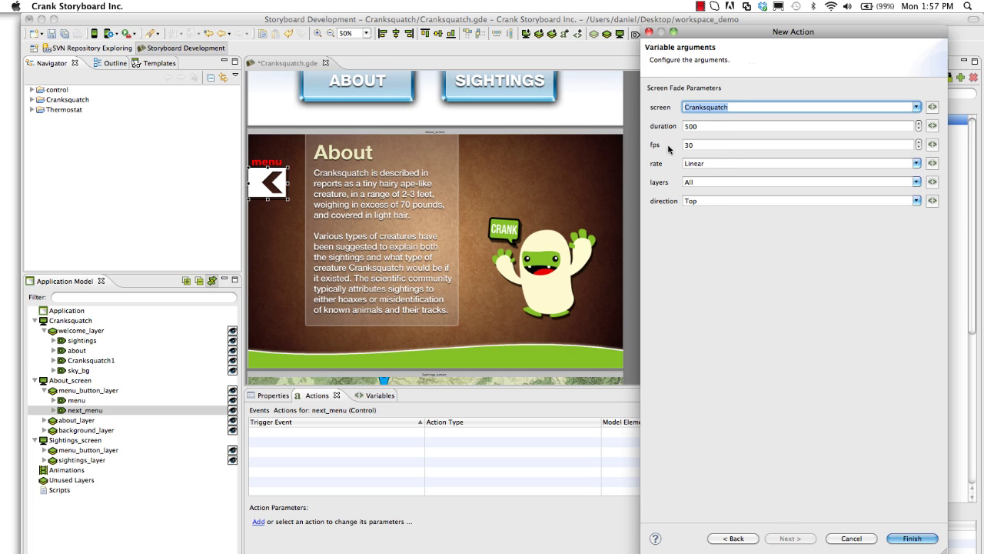
left_click(713, 126)
left_click(712, 146)
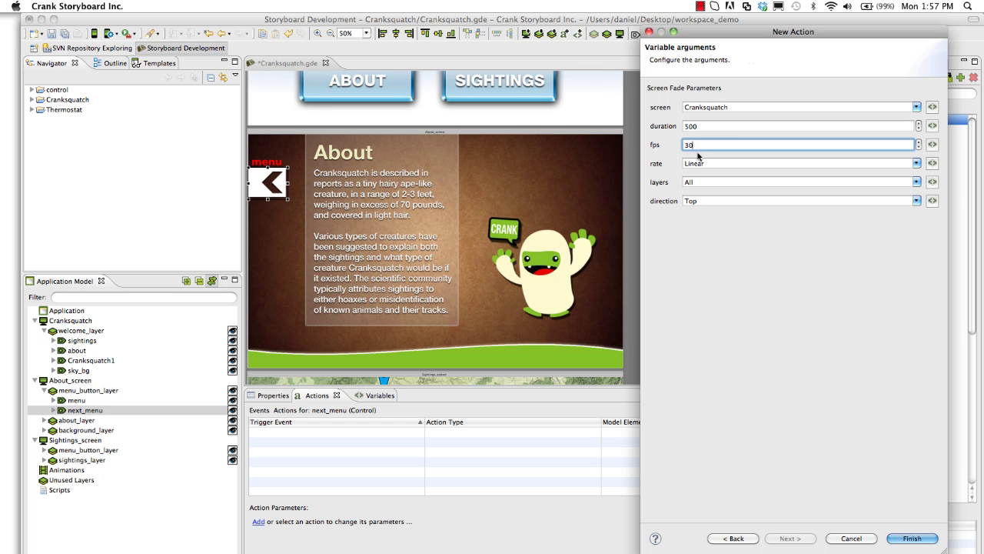
left_click(905, 538)
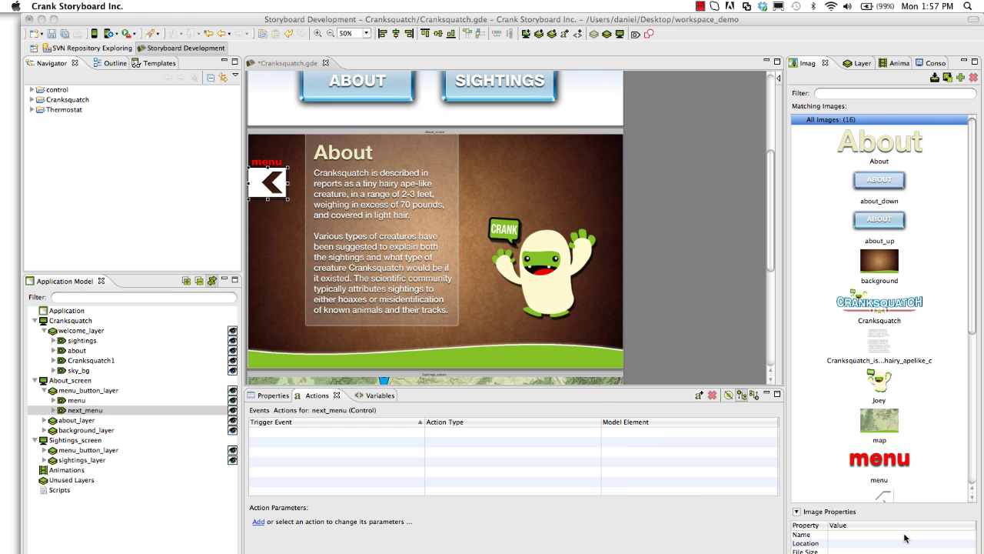
scroll(570, 223, "down", 5)
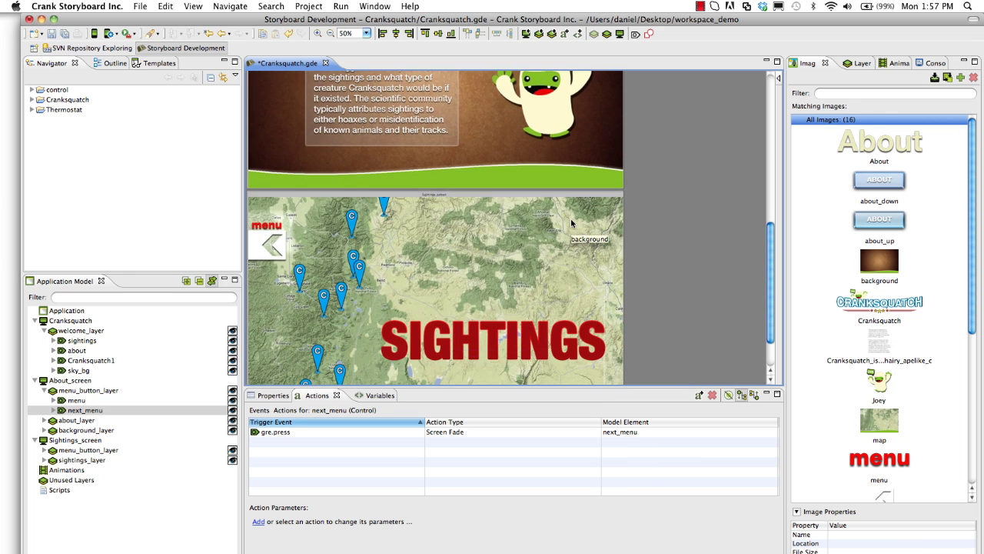
scroll(571, 223, "up", 10)
scroll(571, 223, "down", 8)
scroll(570, 223, "up", 8)
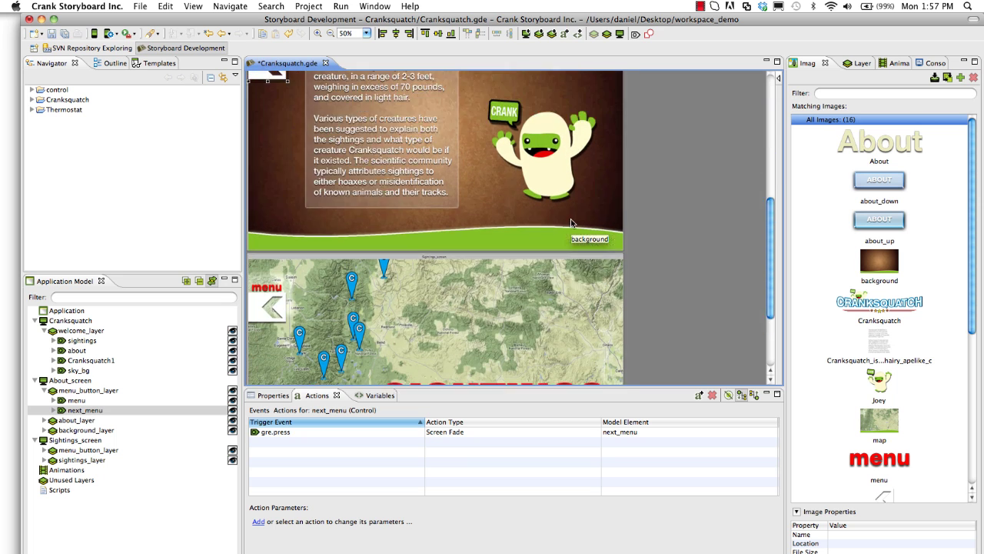
Save the Cranksquatch design and run it in the simulator.
left_click(142, 6)
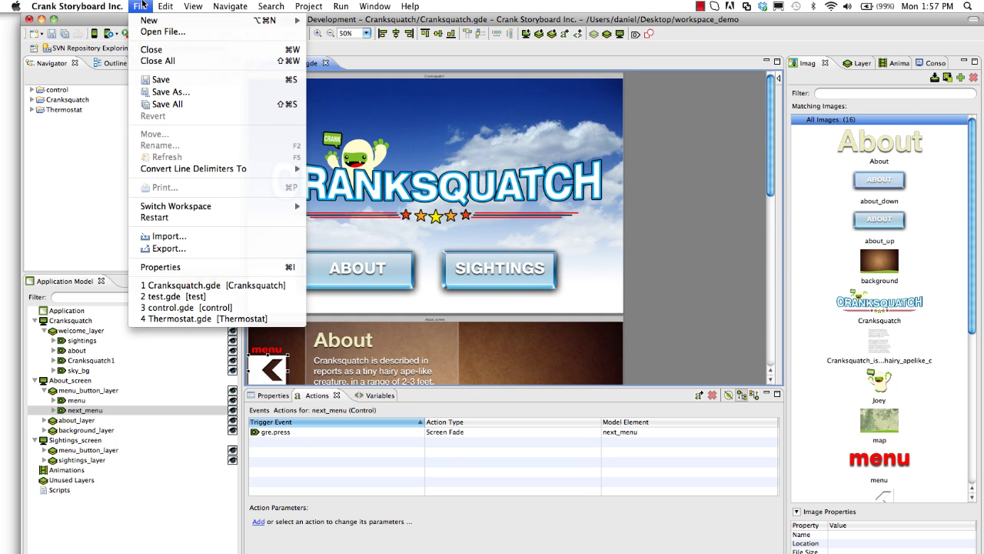
left_click(160, 79)
left_click(95, 34)
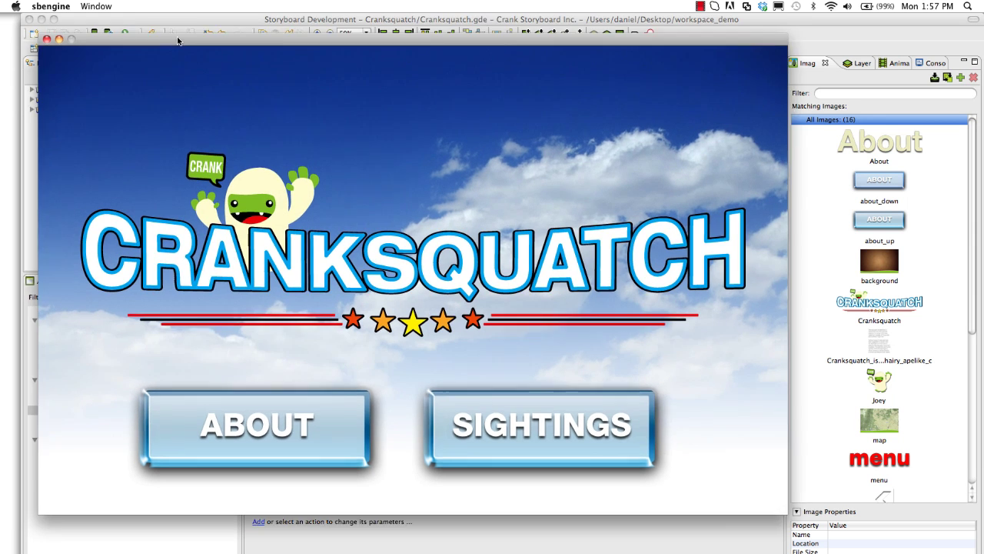
left_click_drag(178, 40, 206, 55)
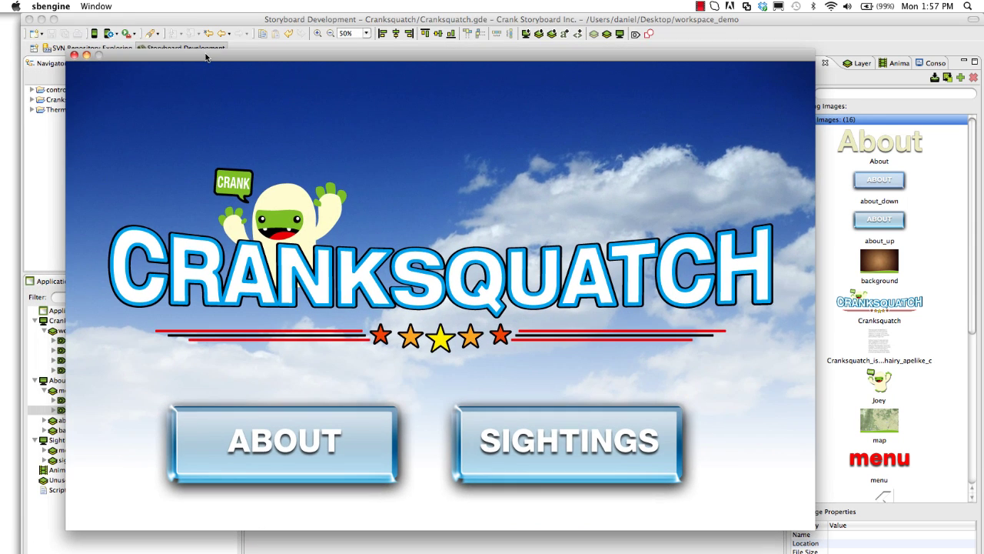
Test the ABOUT and SIGHTINGS fades and the returns to the menu, then close the simulator.
left_click(310, 454)
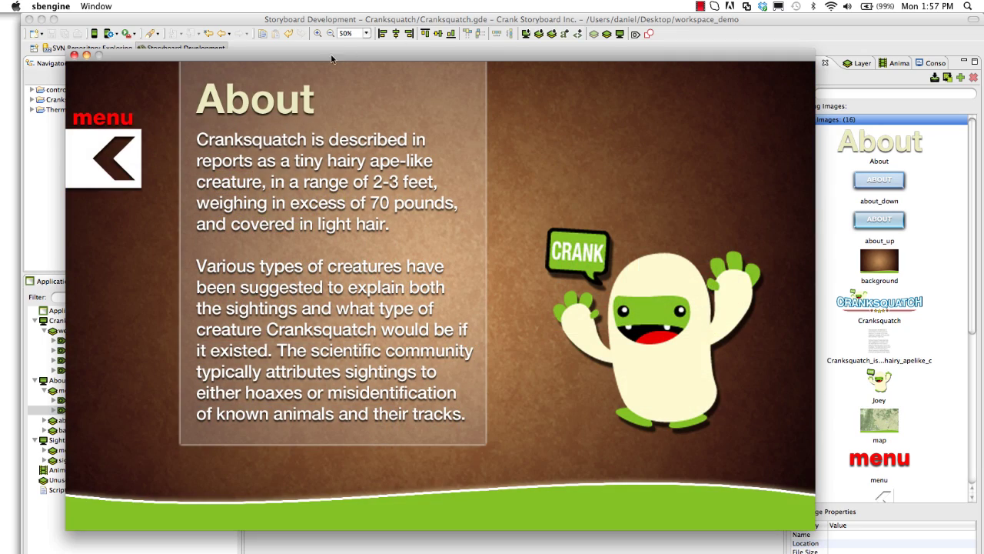
left_click(83, 136)
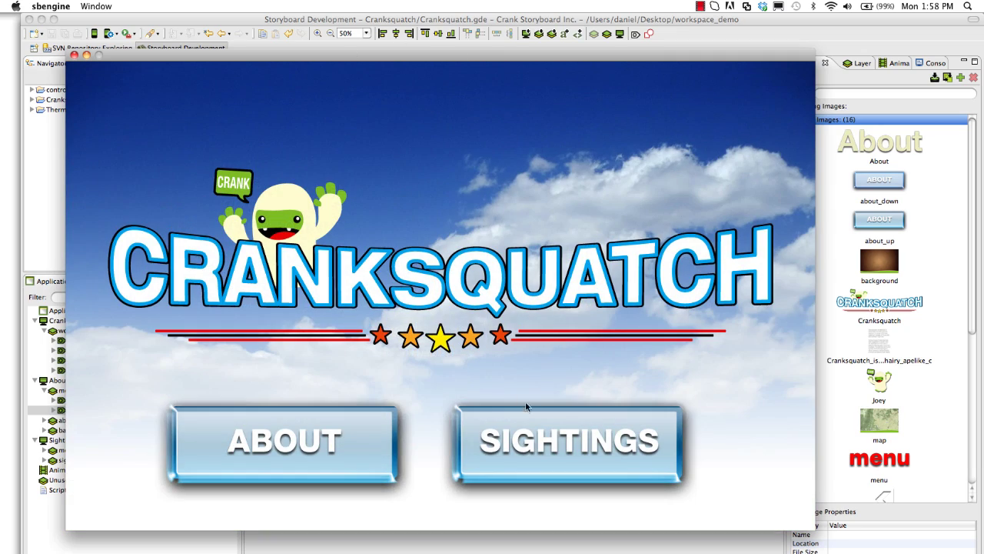
left_click(533, 418)
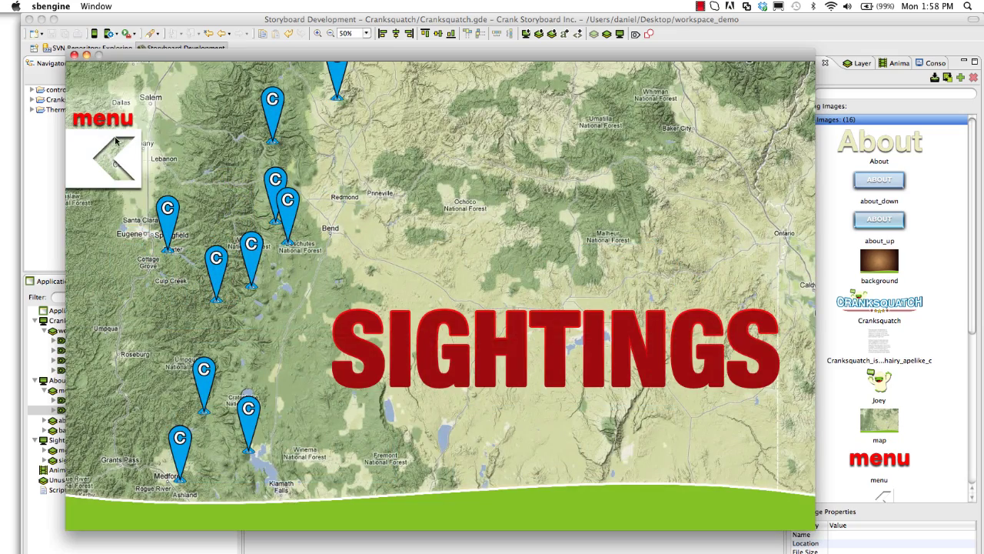
left_click(115, 141)
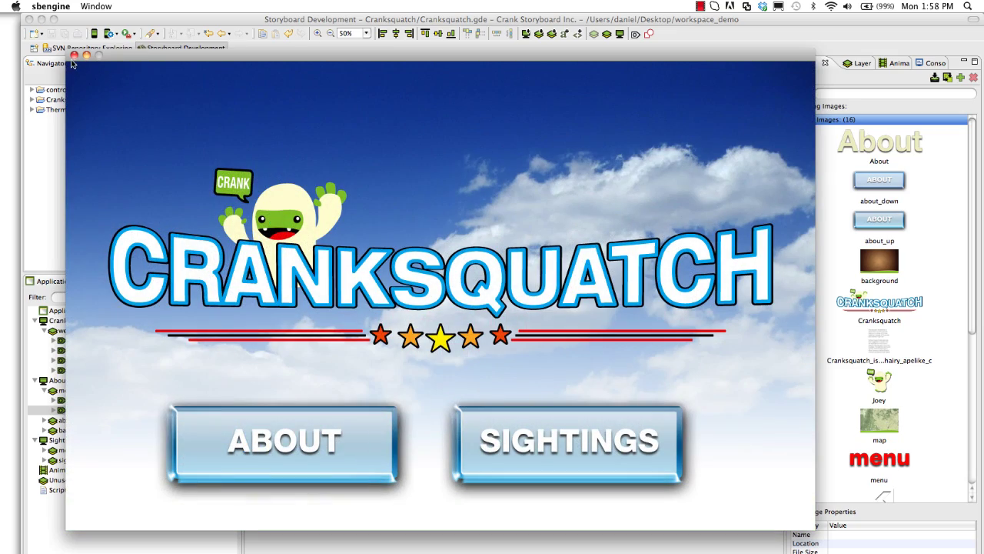
left_click(74, 56)
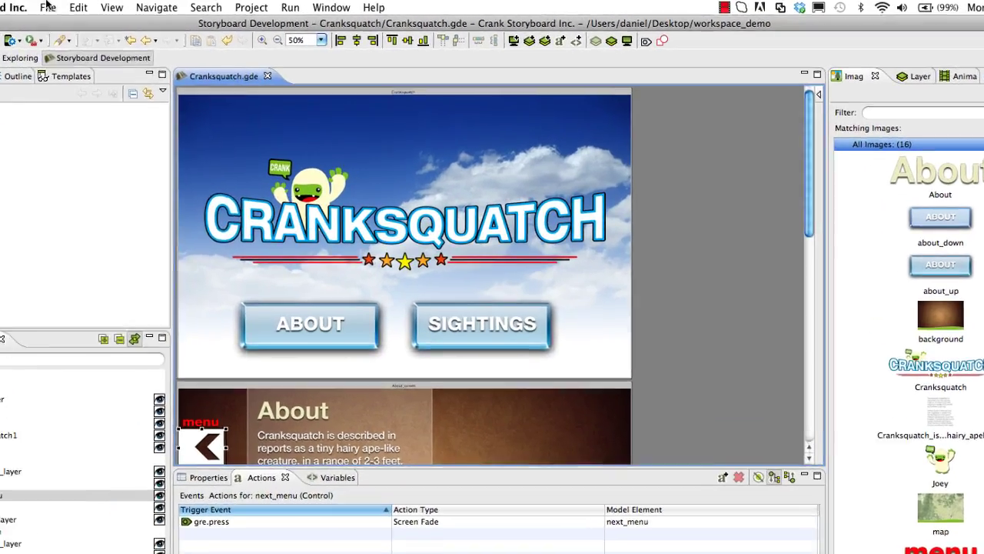
Start a native Android application export with Cranksquatch/Cranksquatch.gde as the model.
left_click(139, 6)
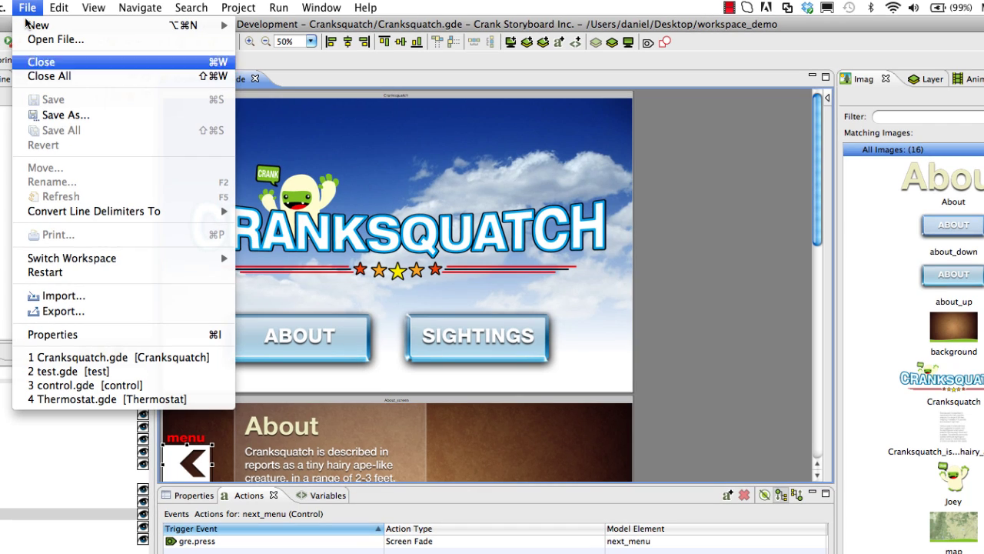
left_click(82, 310)
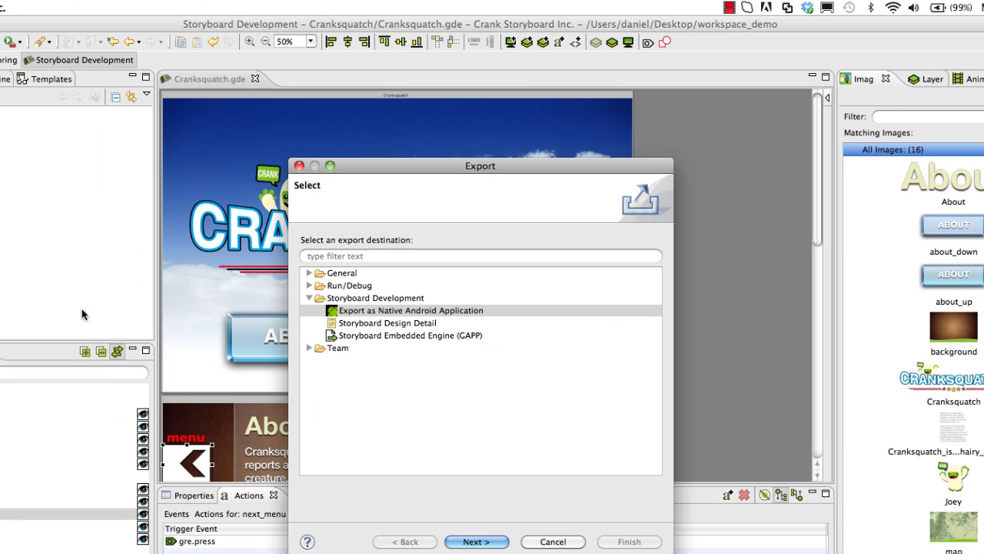
left_click(361, 314)
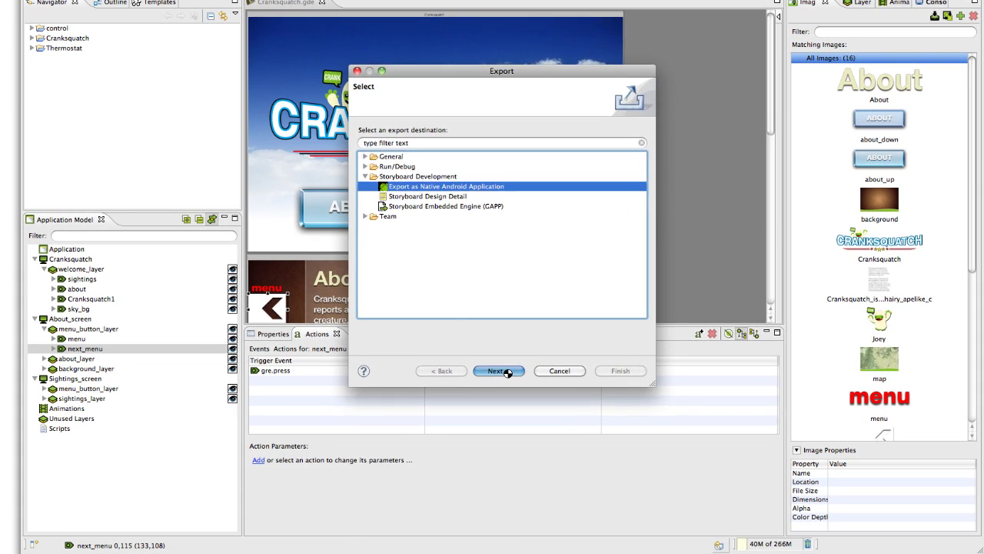
left_click(498, 371)
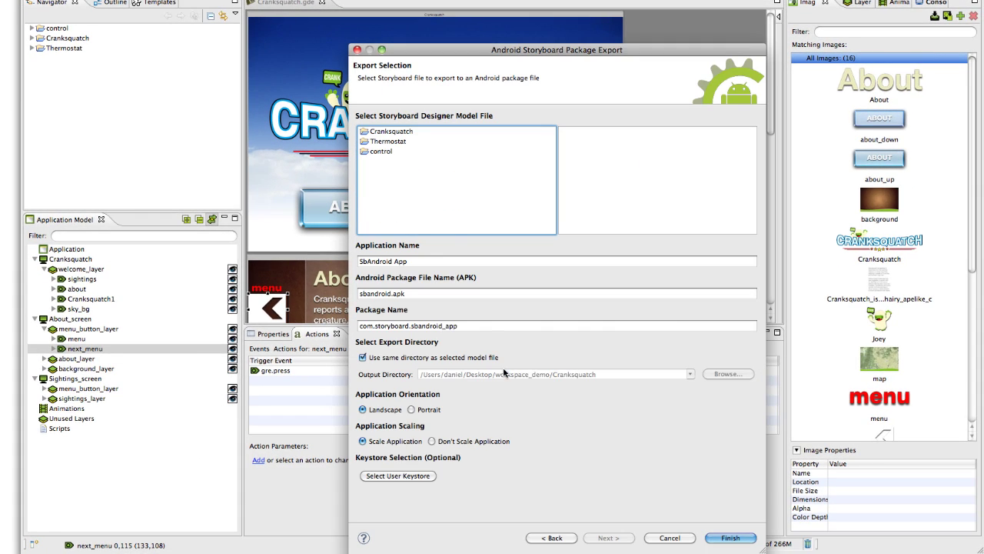
left_click(396, 134)
left_click(577, 134)
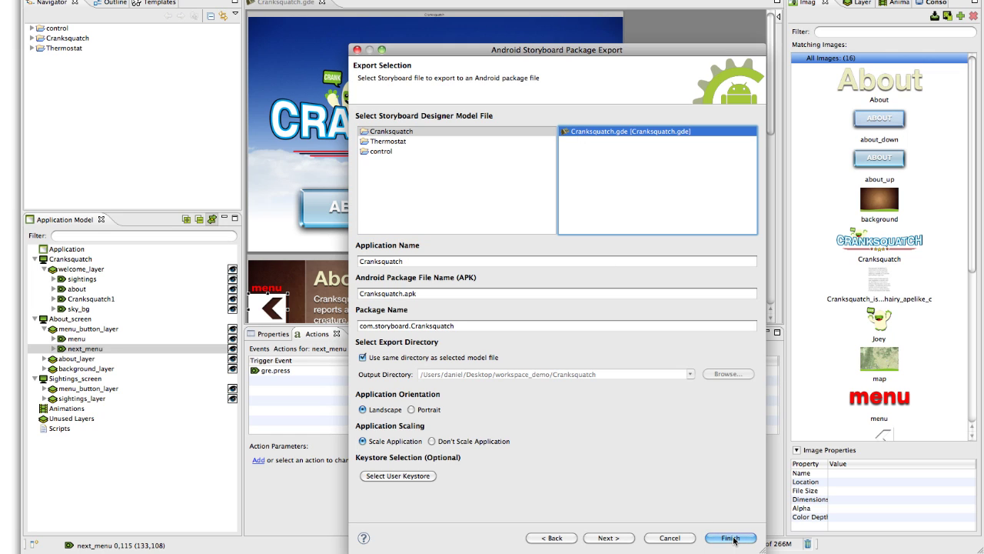
Turn off the default small, medium and large icons and set sm.png as the small icon.
left_click(629, 542)
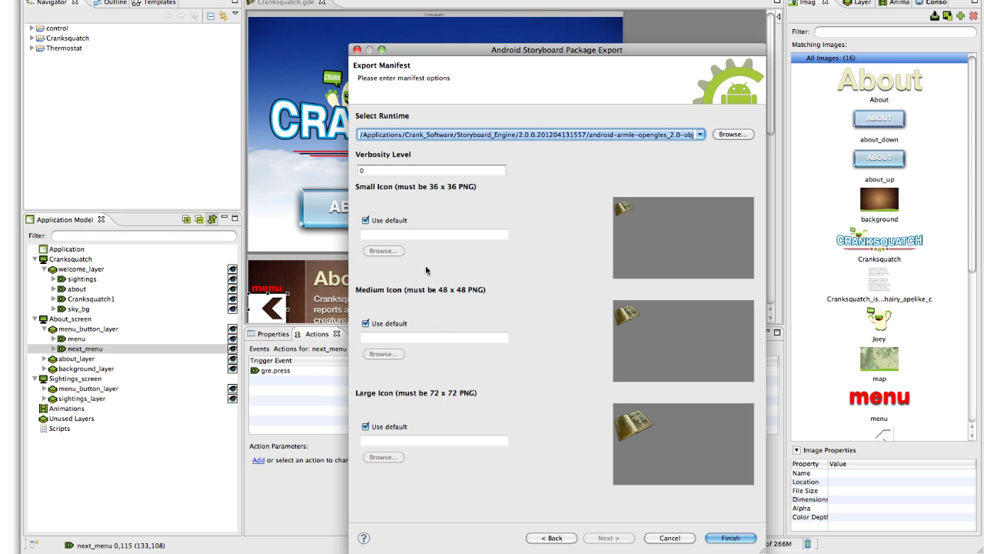
left_click(367, 221)
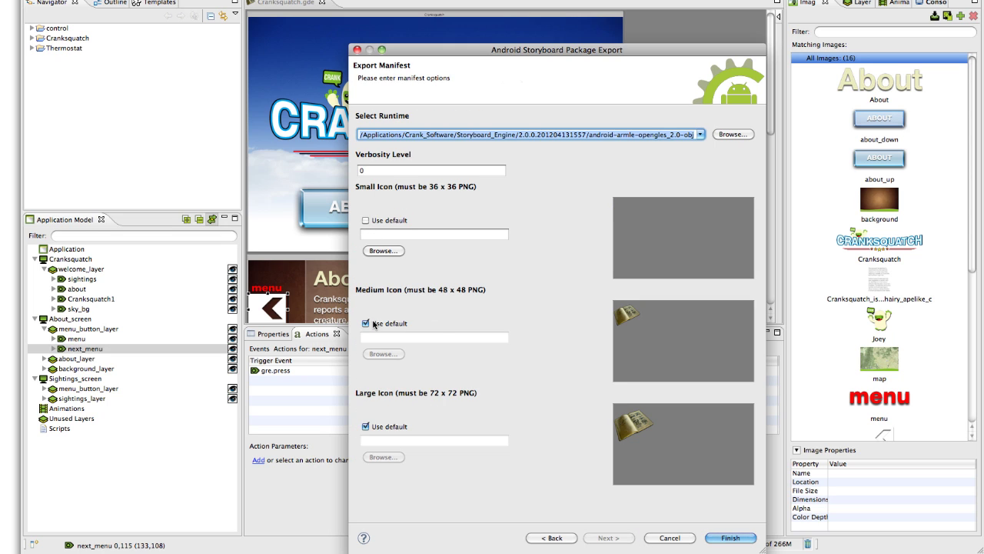
left_click(366, 324)
left_click(366, 427)
left_click(383, 250)
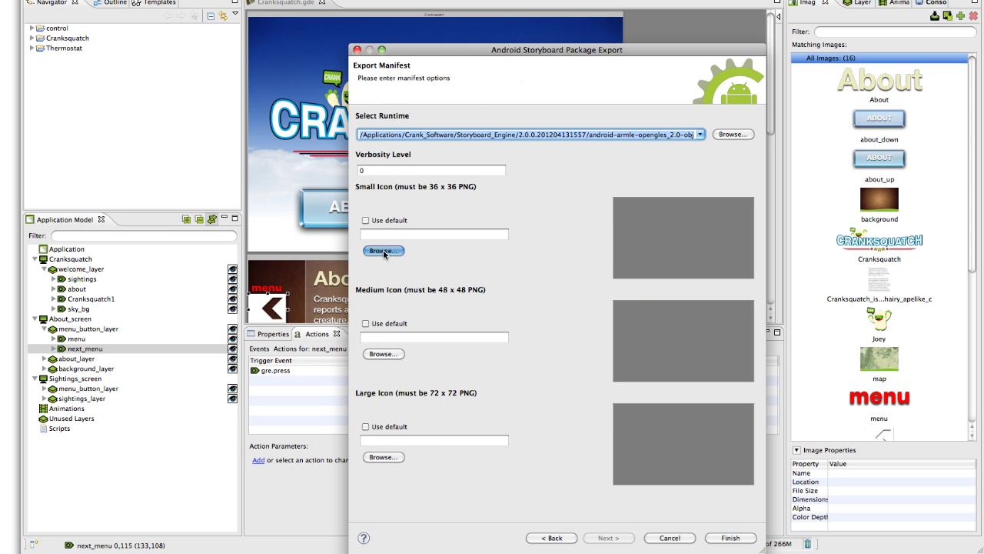
left_click(367, 90)
double_click(367, 90)
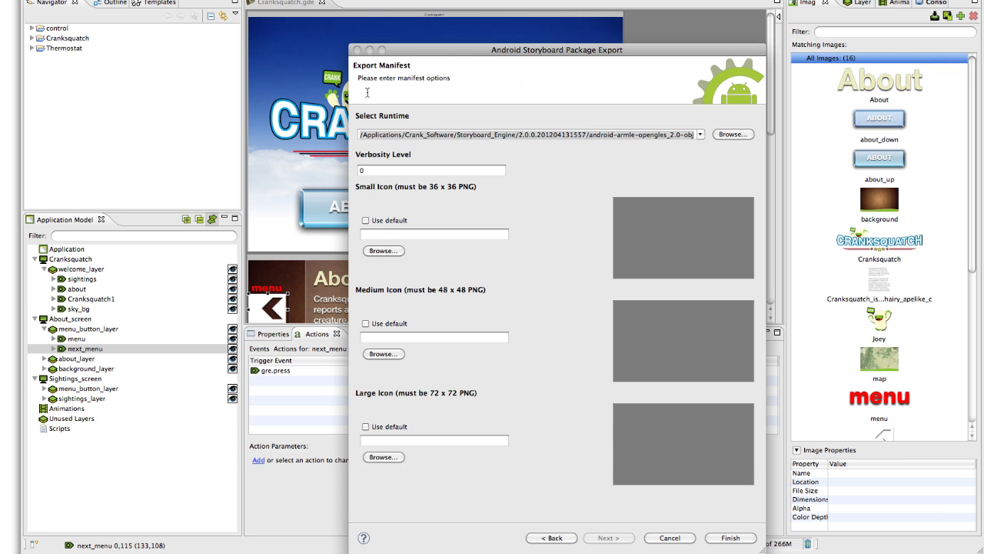
Set med.png and lg.png as the medium and large icons and build the APK.
left_click(383, 354)
double_click(367, 102)
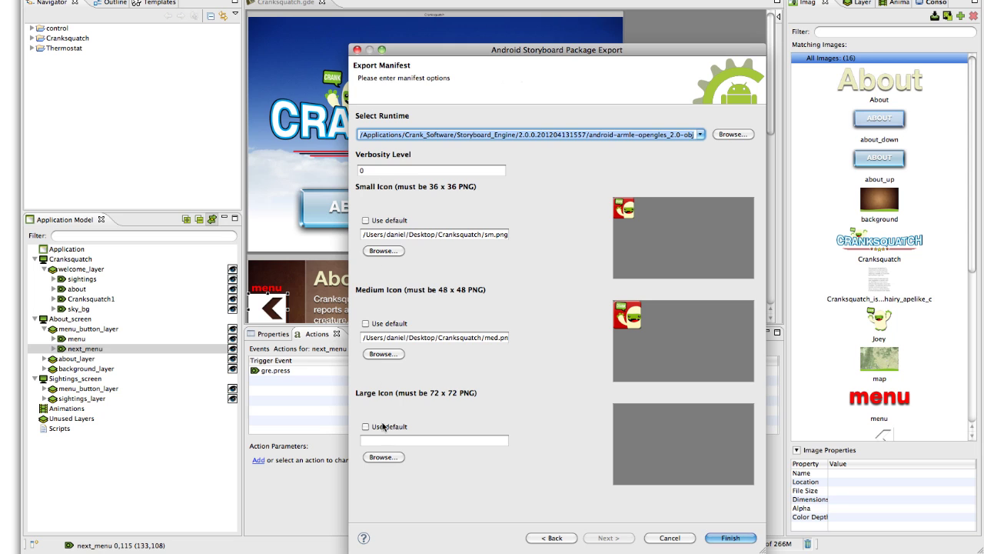
left_click(382, 457)
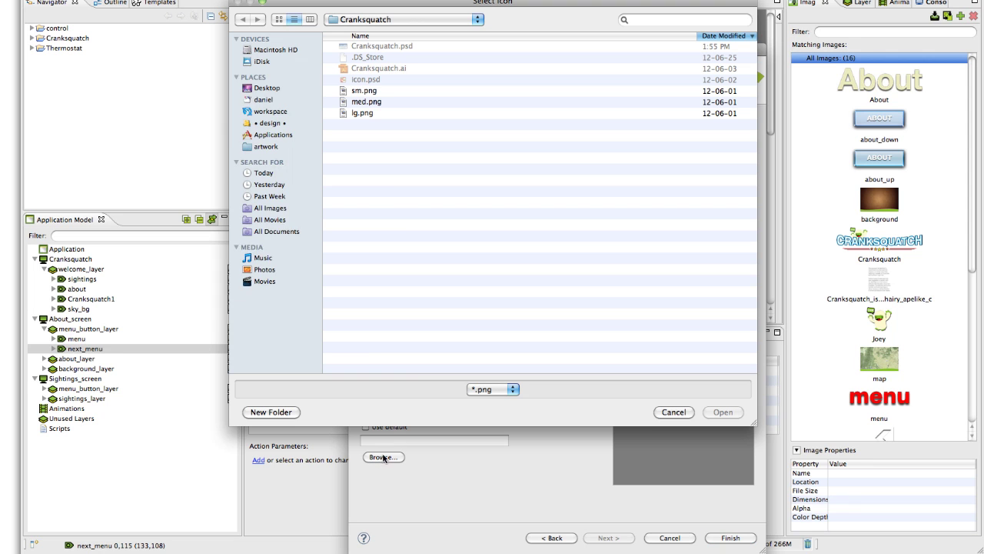
double_click(361, 113)
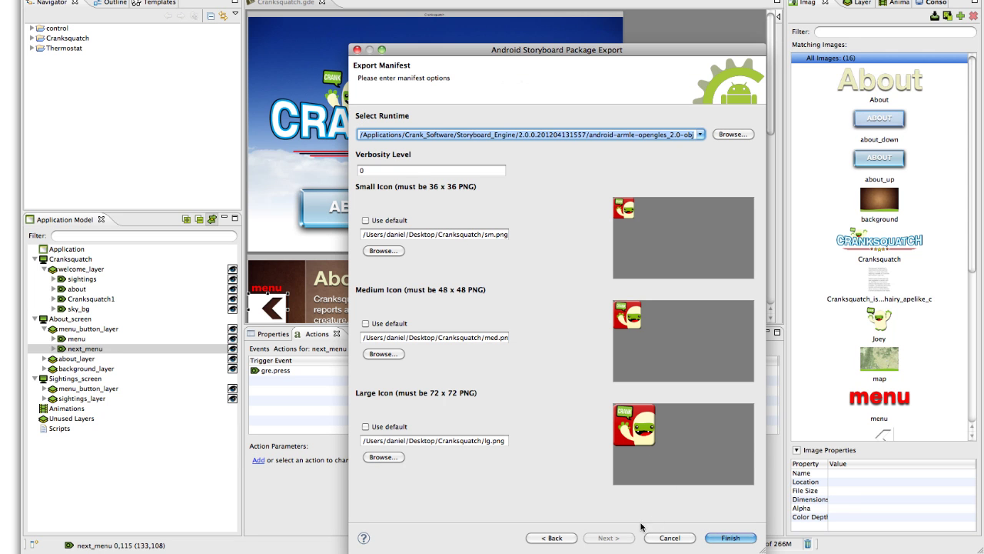
left_click(737, 538)
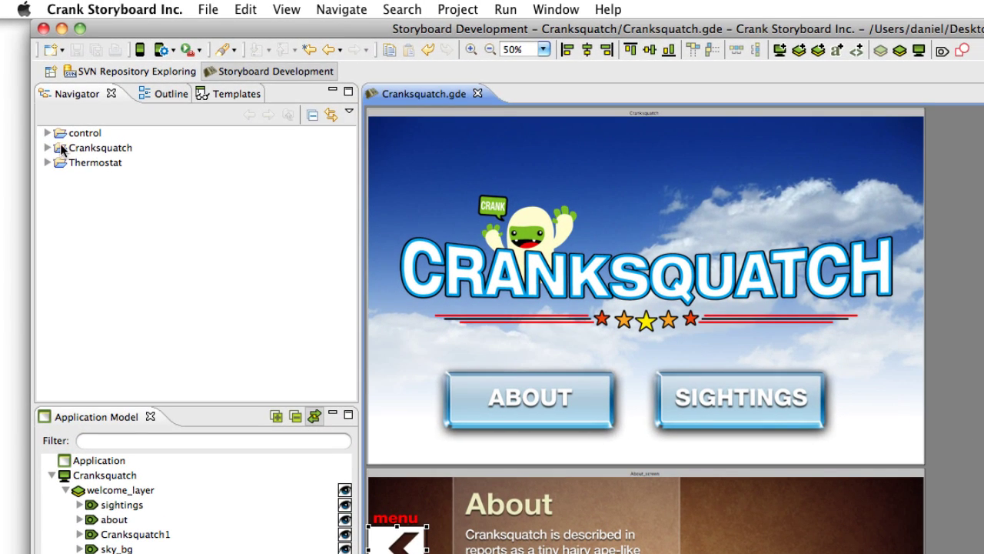
Expand the Cranksquatch project folder in the Navigator and select Cranksquatch.apk.
left_click(49, 118)
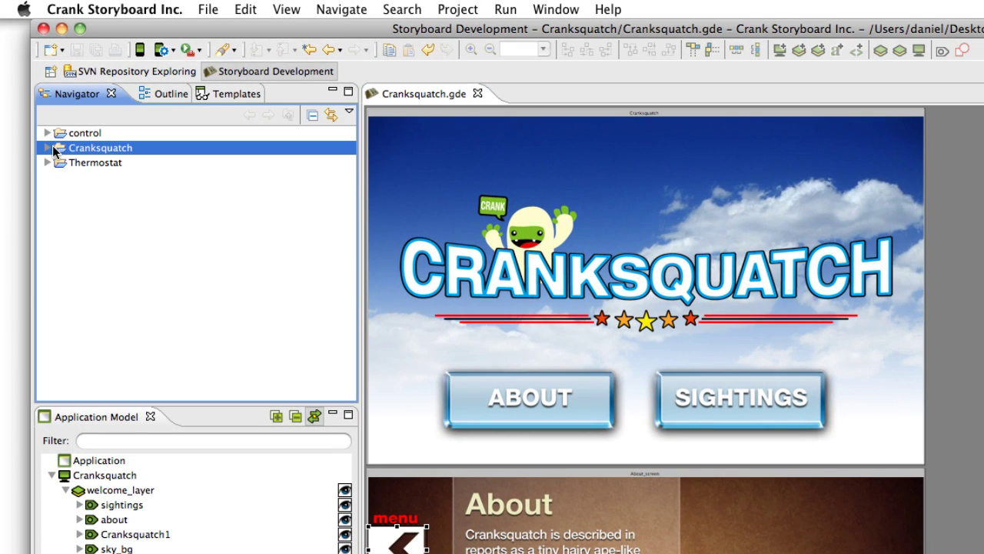
left_click(47, 148)
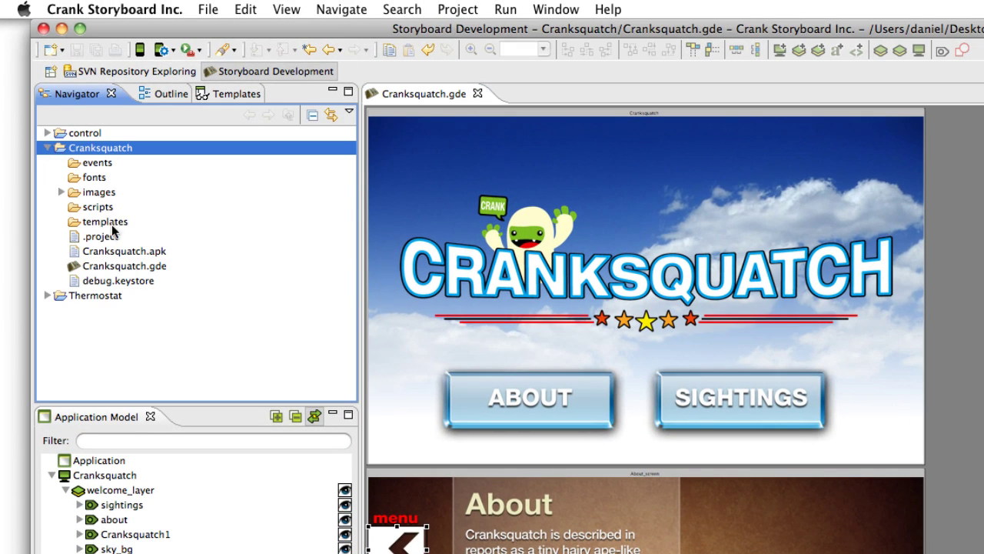
left_click(111, 254)
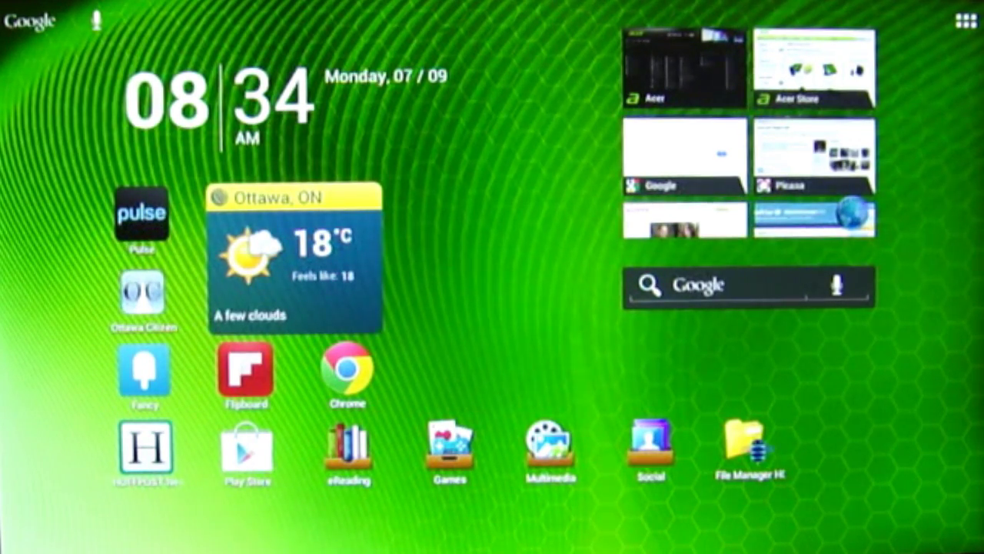
Install Cranksquatch.apk on the tablet from File Manager HD, approving the install.
left_click(966, 21)
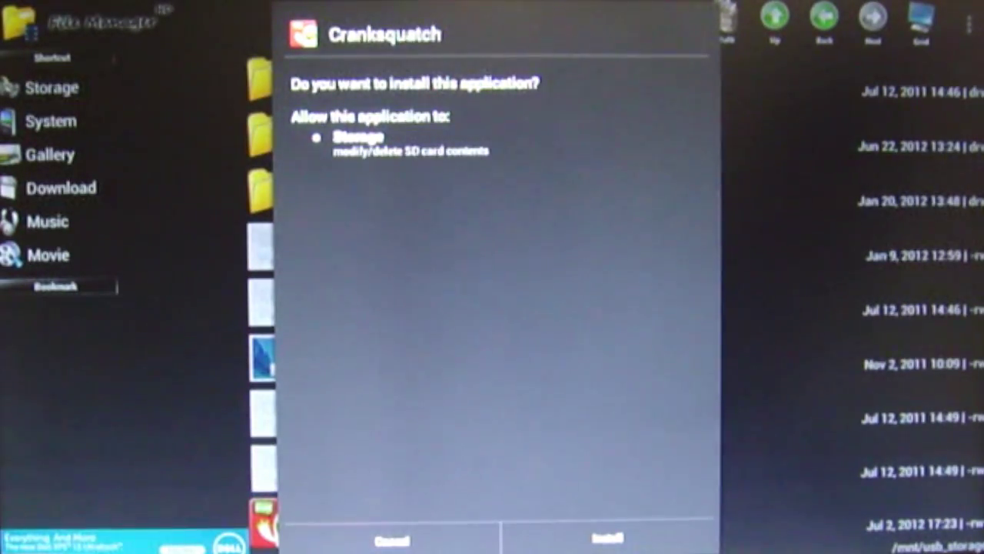
left_click(607, 537)
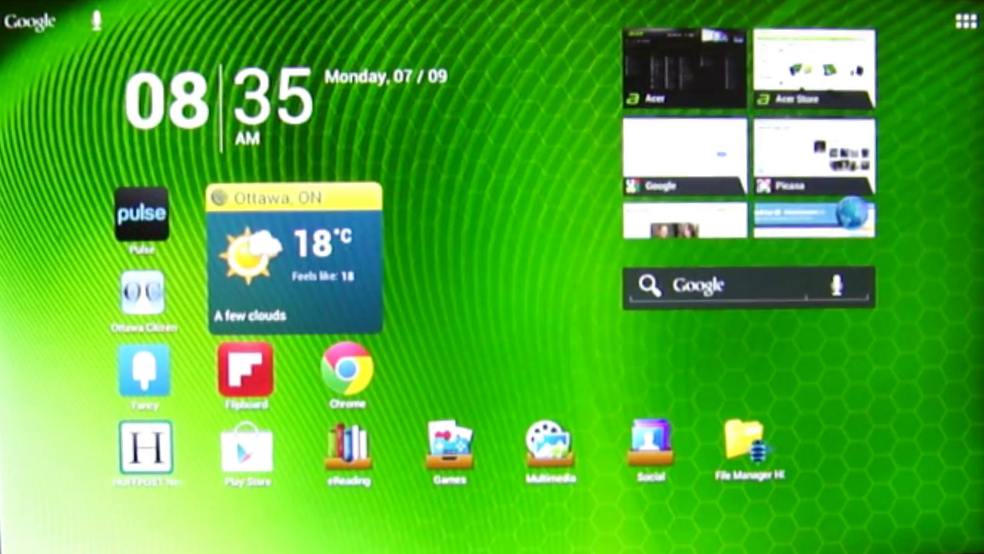
Launch Cranksquatch from the apps list, open the About page, and return to the title screen.
left_click(967, 21)
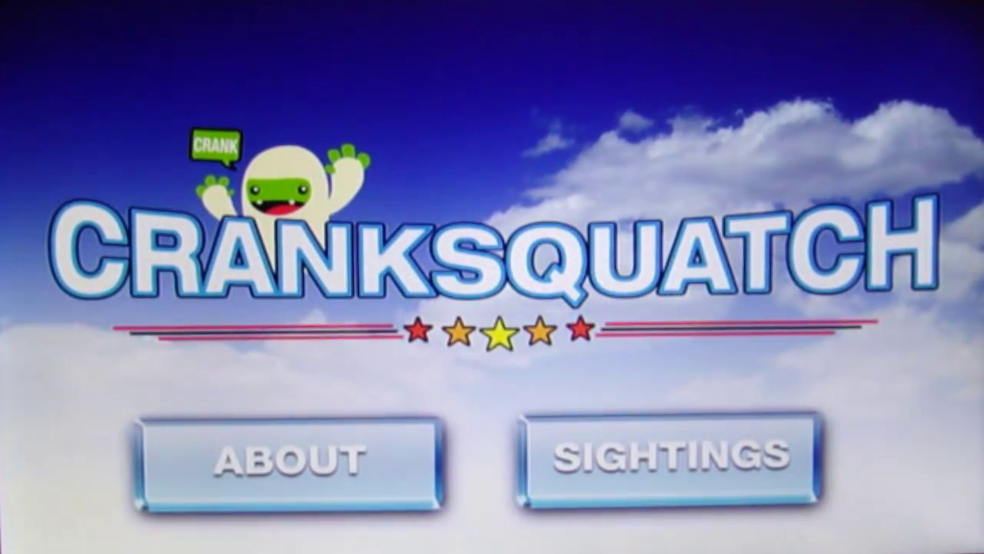
key("Return")
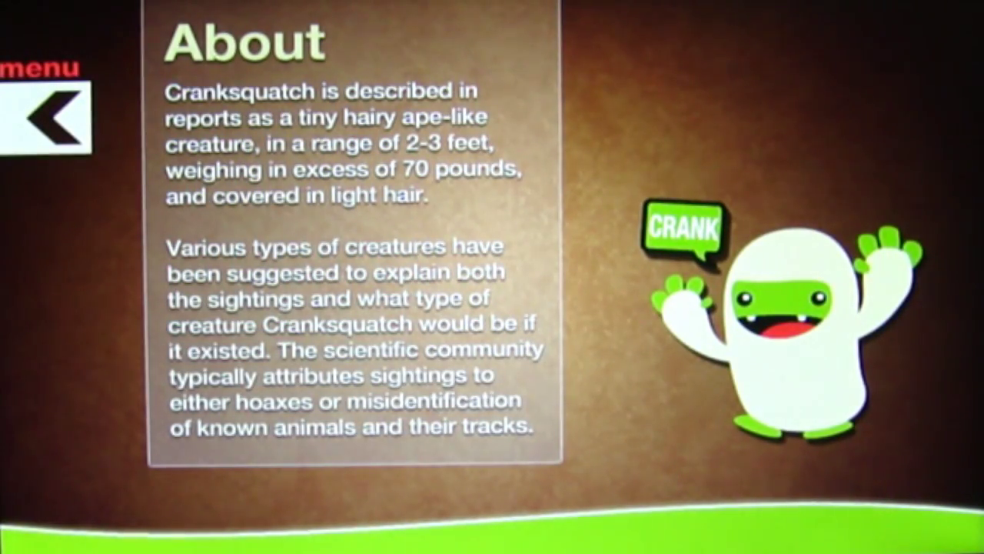
key("Escape")
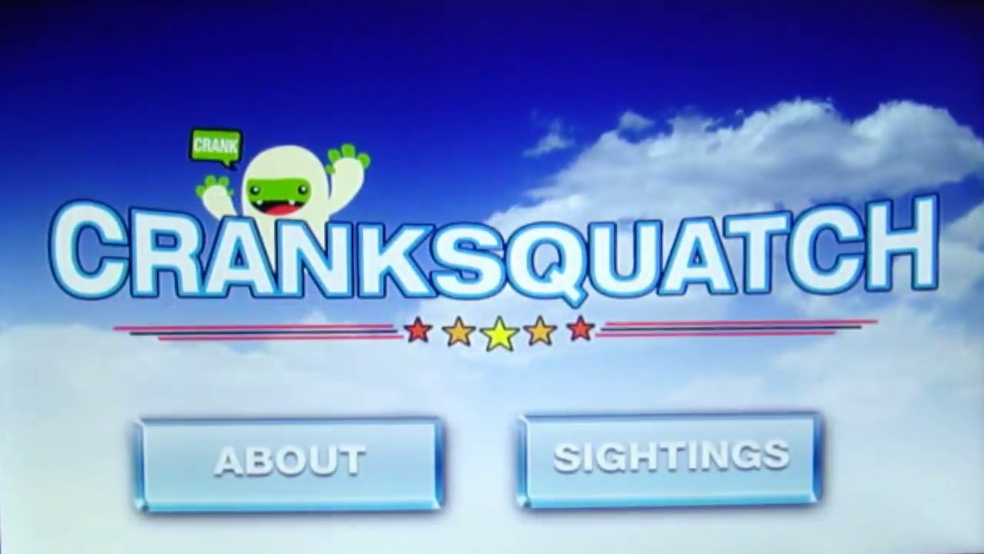